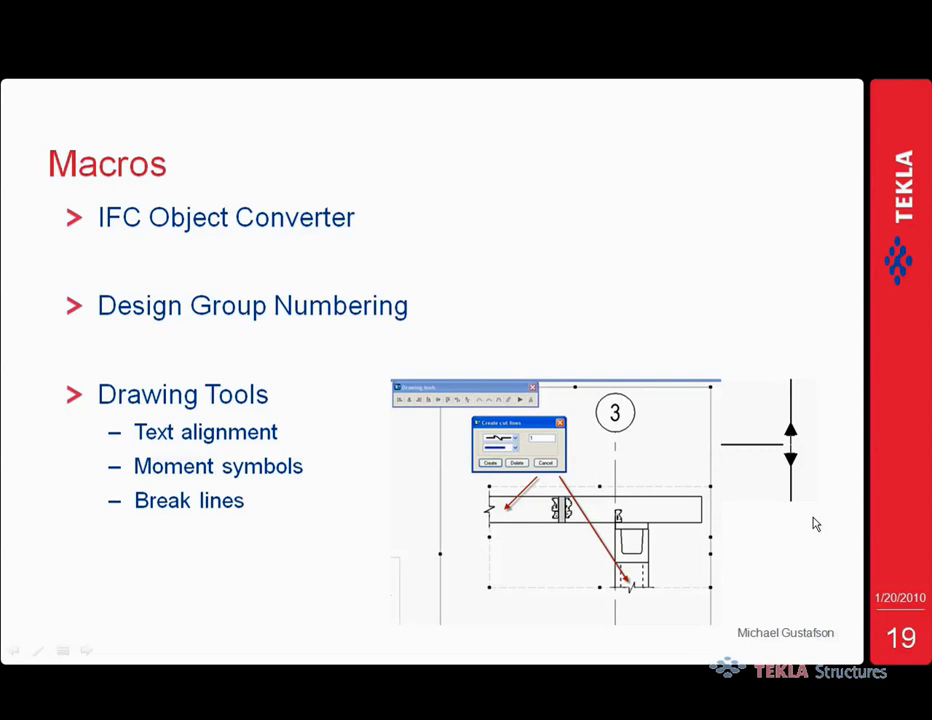
- Switch from the PowerPoint Macros slide to the Tekla Structures drawing window
key(alt+Tab)
key(alt+Tab)
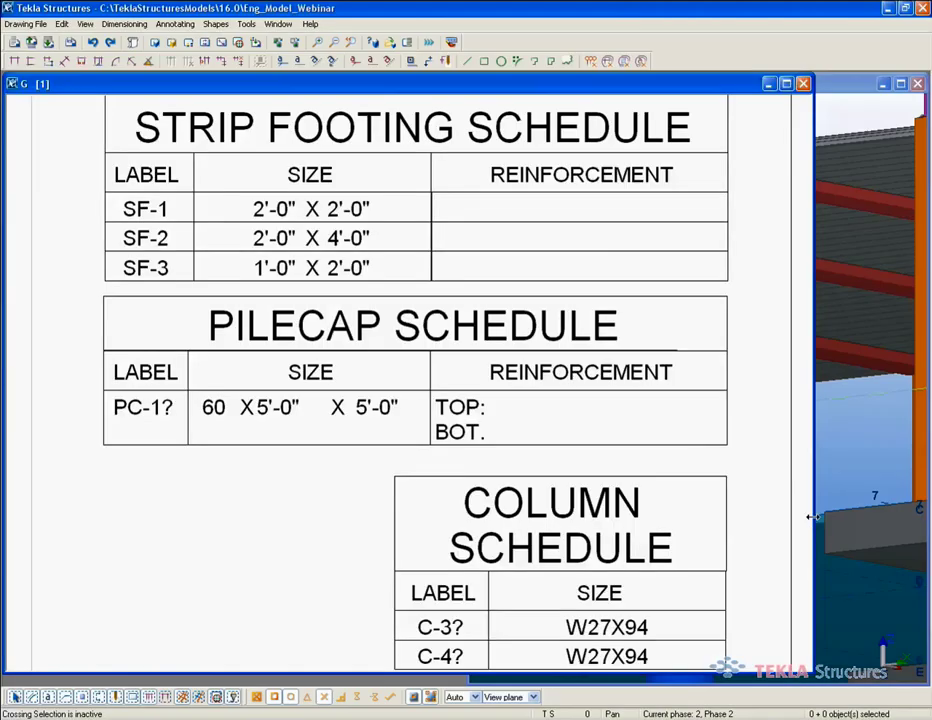
- Run the Drawing tools macro from Tools > Macros, then close the Macros dialog
scroll(549, 433, down, 3)
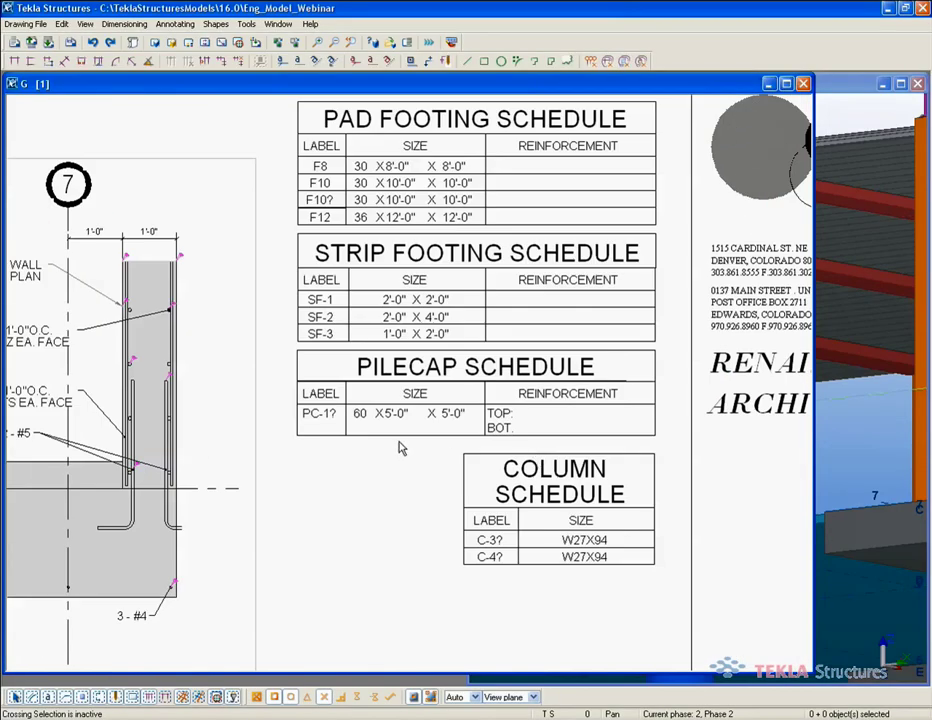
scroll(448, 437, down, 2)
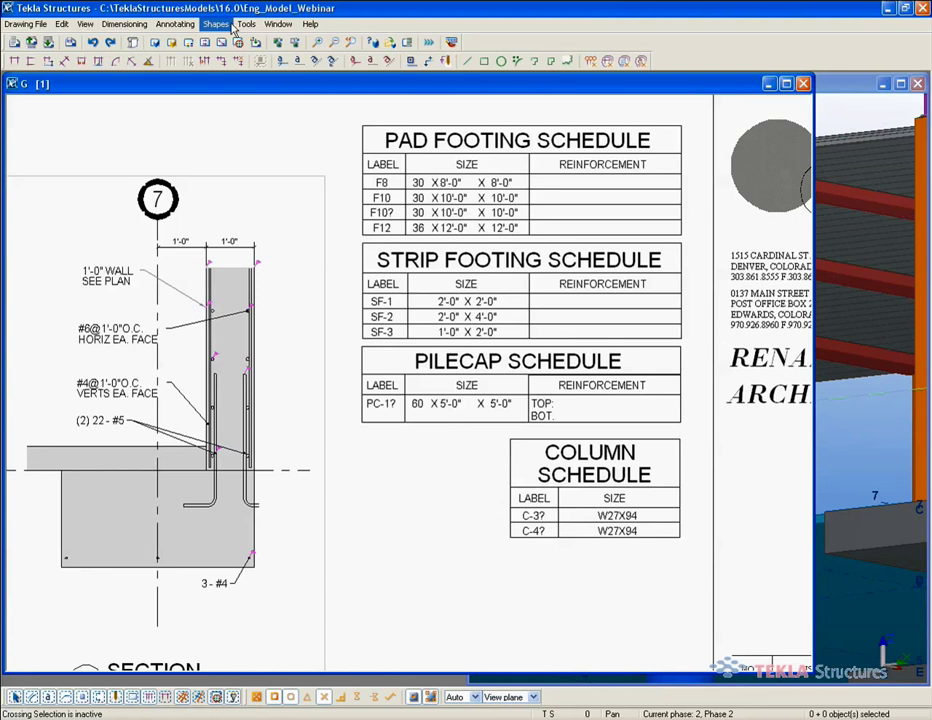
click(246, 24)
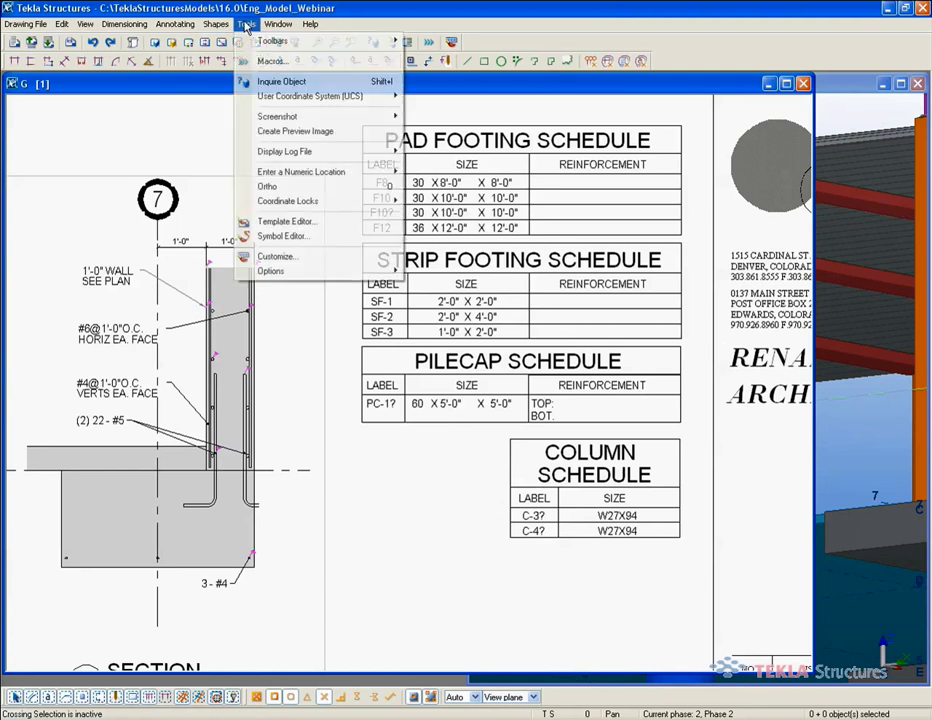
click(289, 64)
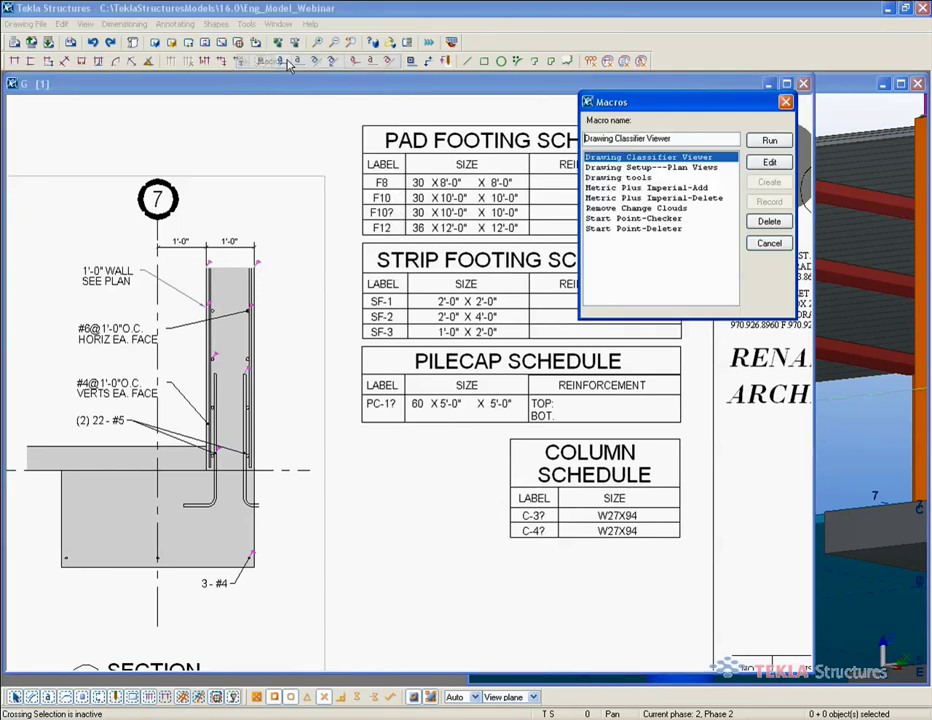
click(641, 178)
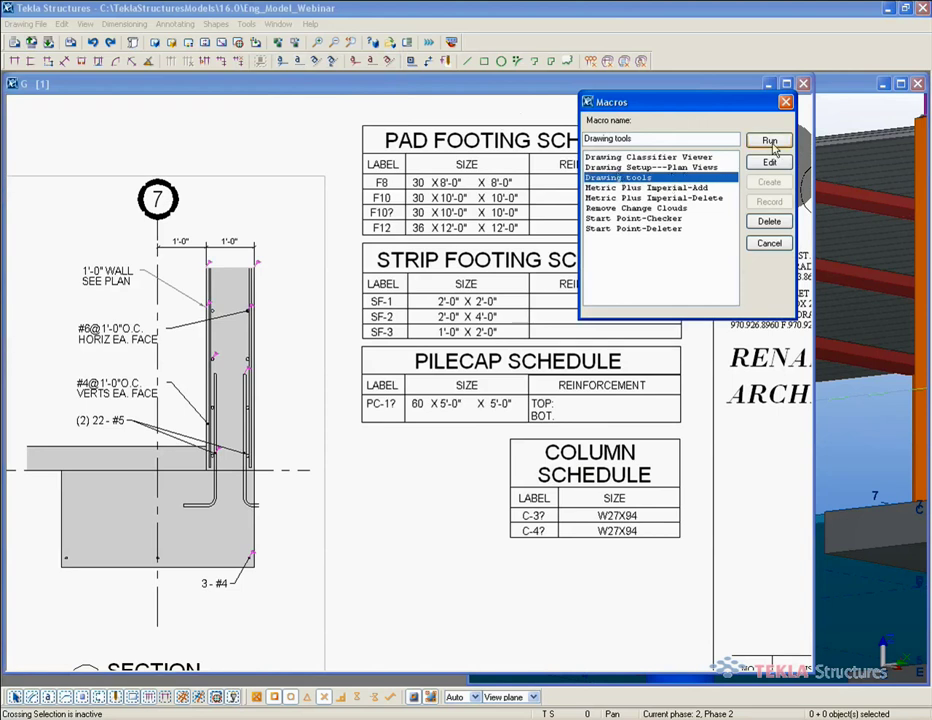
click(771, 143)
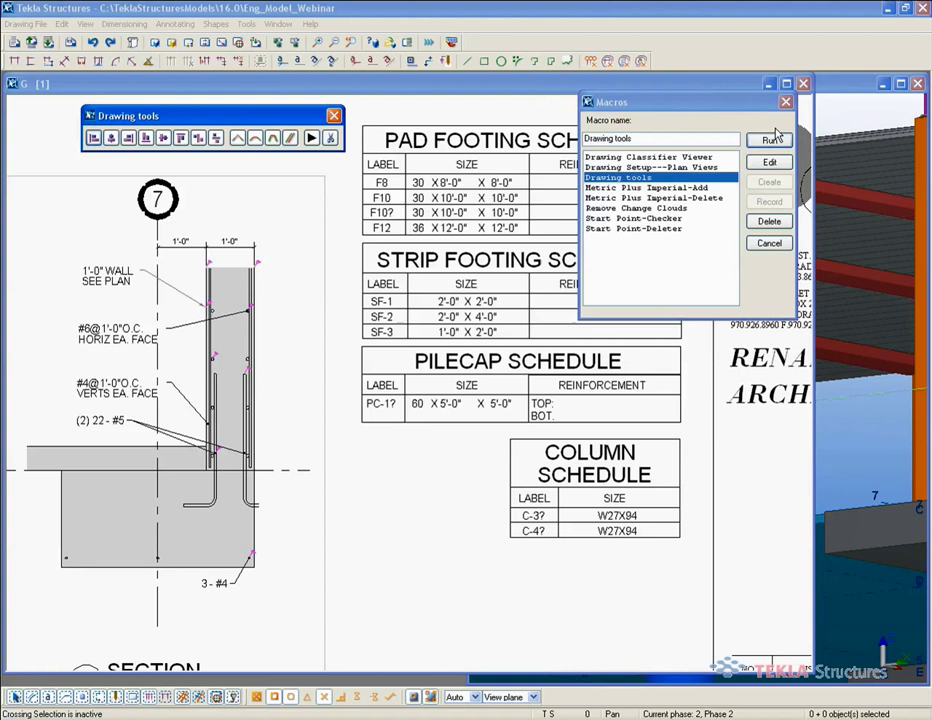
click(785, 102)
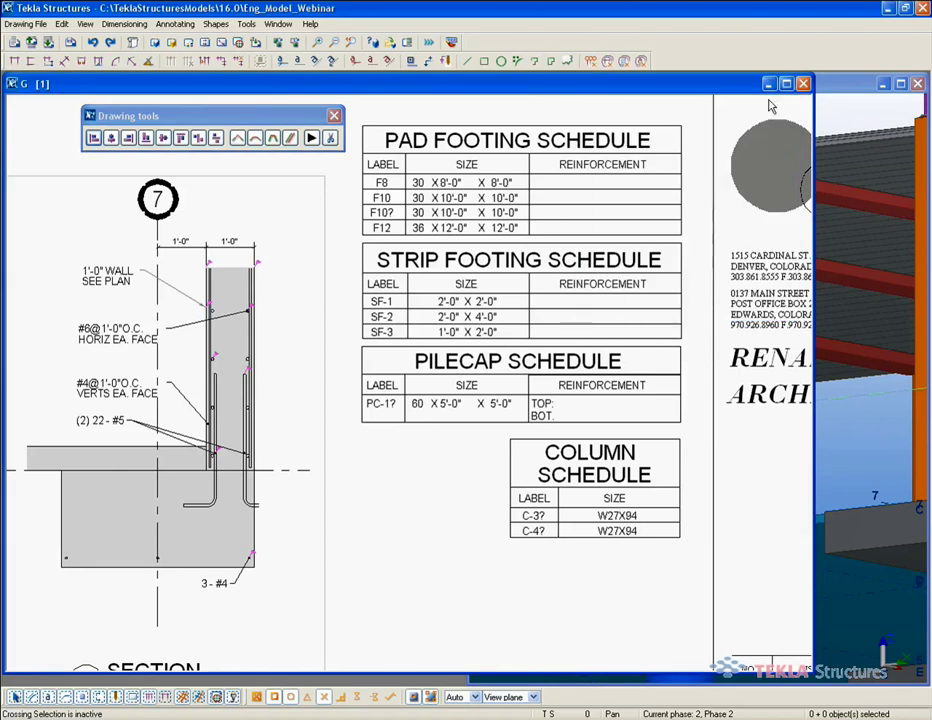
- Open the Create cut lines dialog, move it clear of the views, and choose the zigzag line type
double_click(291, 140)
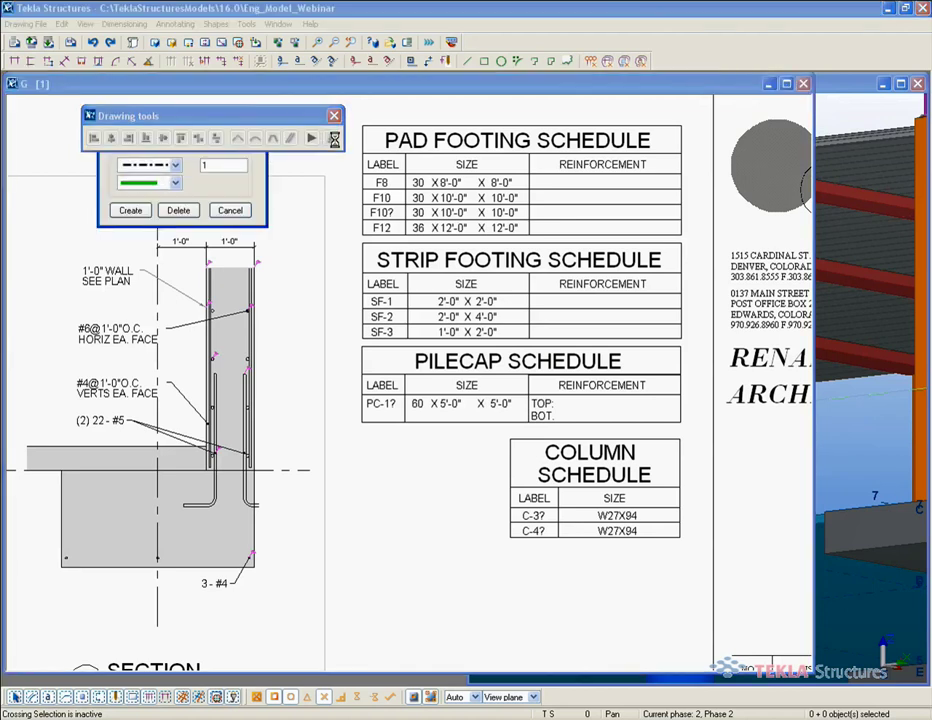
mouse_move(186, 116)
mouse_down()
mouse_move(182, 86)
mouse_move(194, 91)
mouse_up()
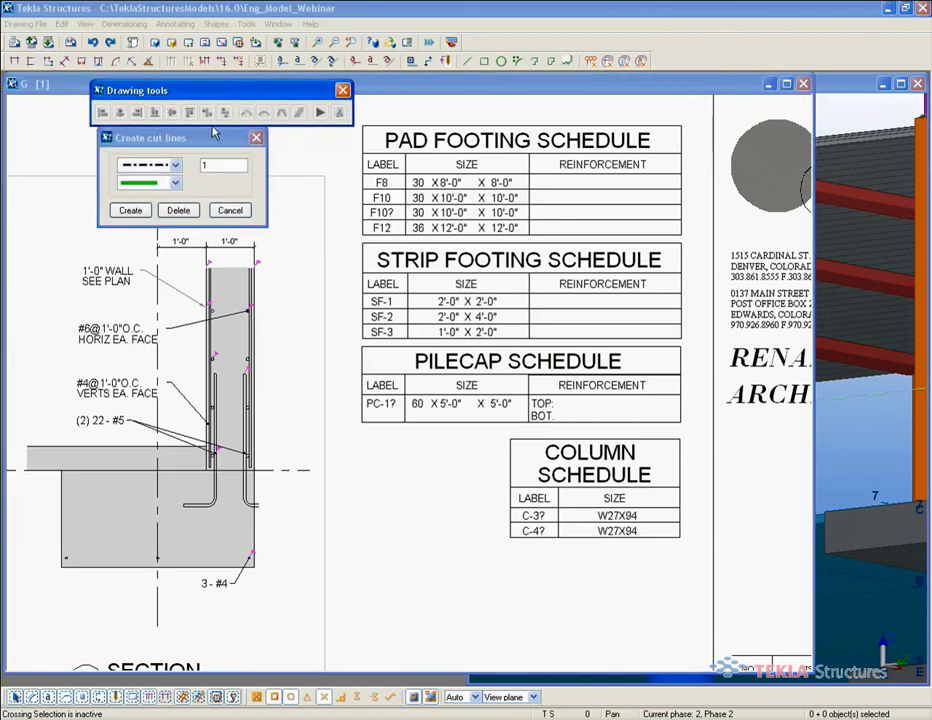
mouse_move(214, 133)
mouse_down()
mouse_move(254, 165)
mouse_move(474, 479)
mouse_move(447, 471)
mouse_up()
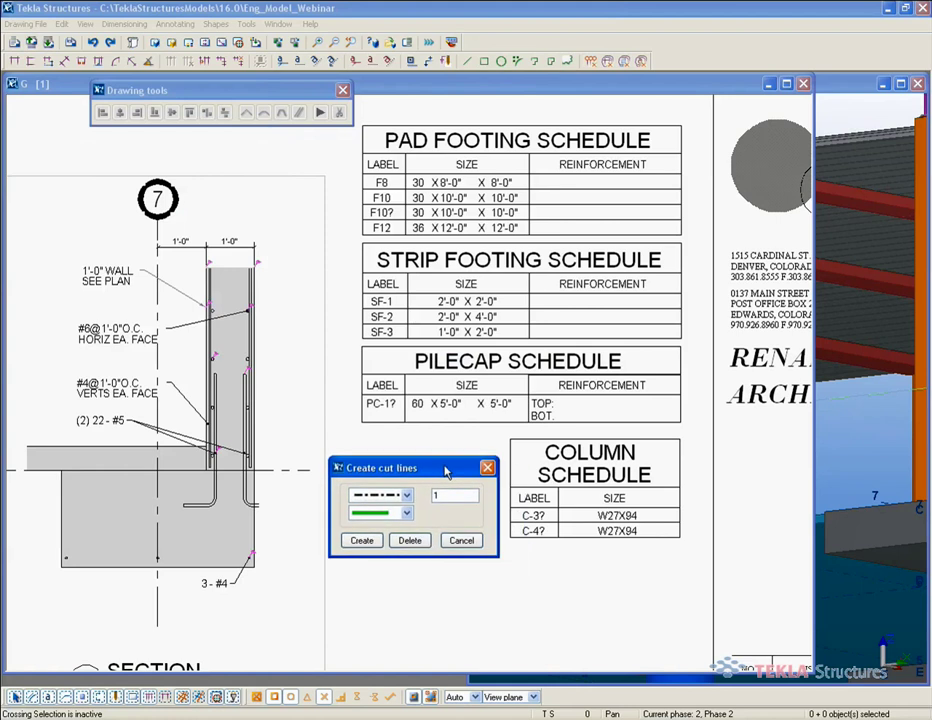
click(406, 494)
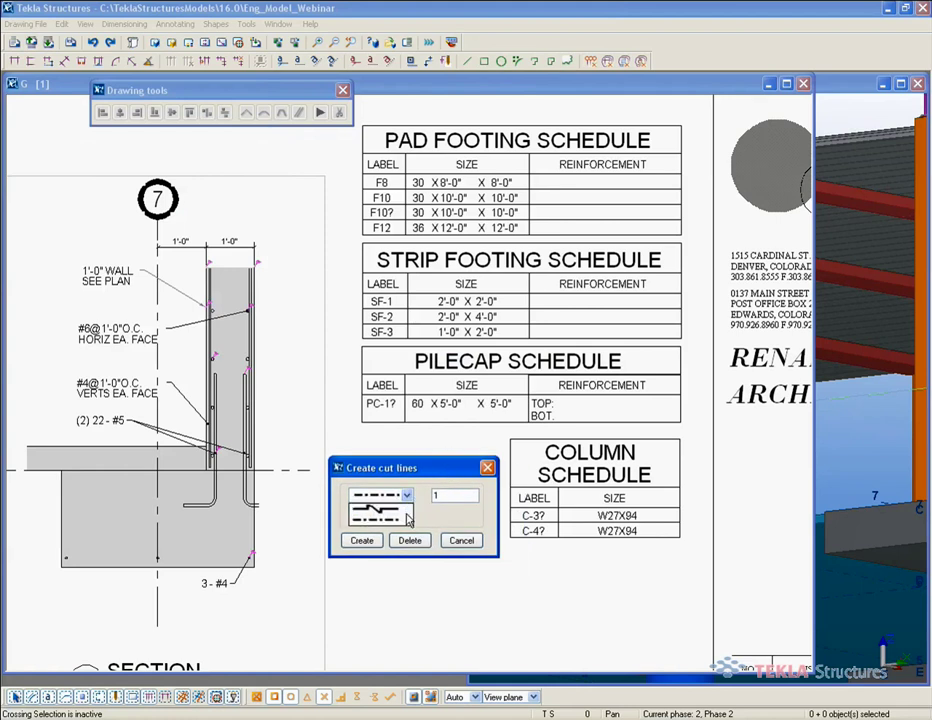
click(390, 514)
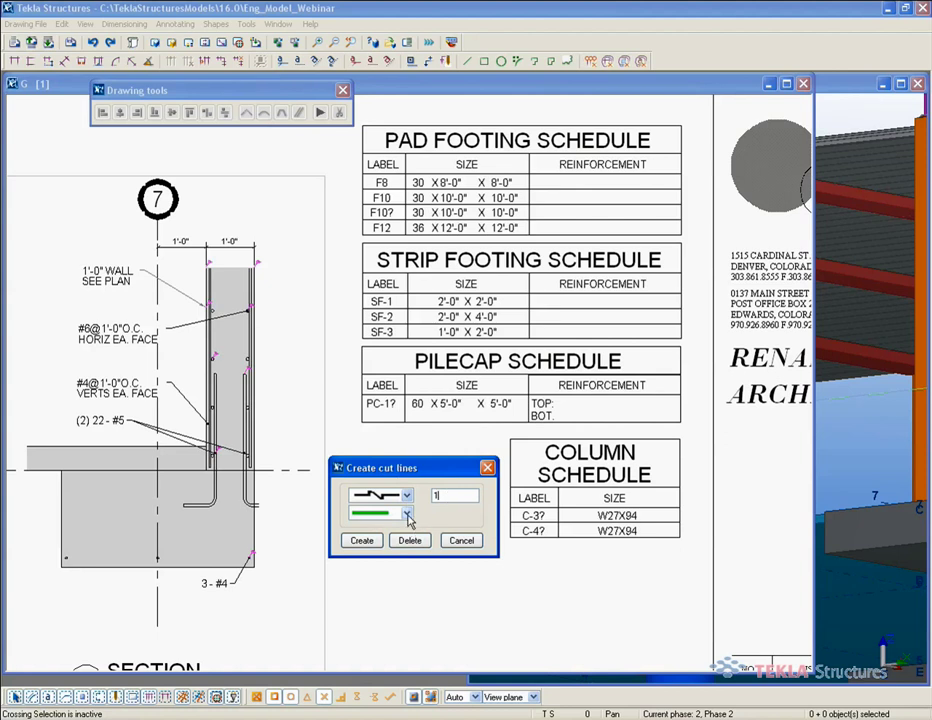
- Create zigzag break lines on section views 4 and 7 together
scroll(262, 389, down, 2)
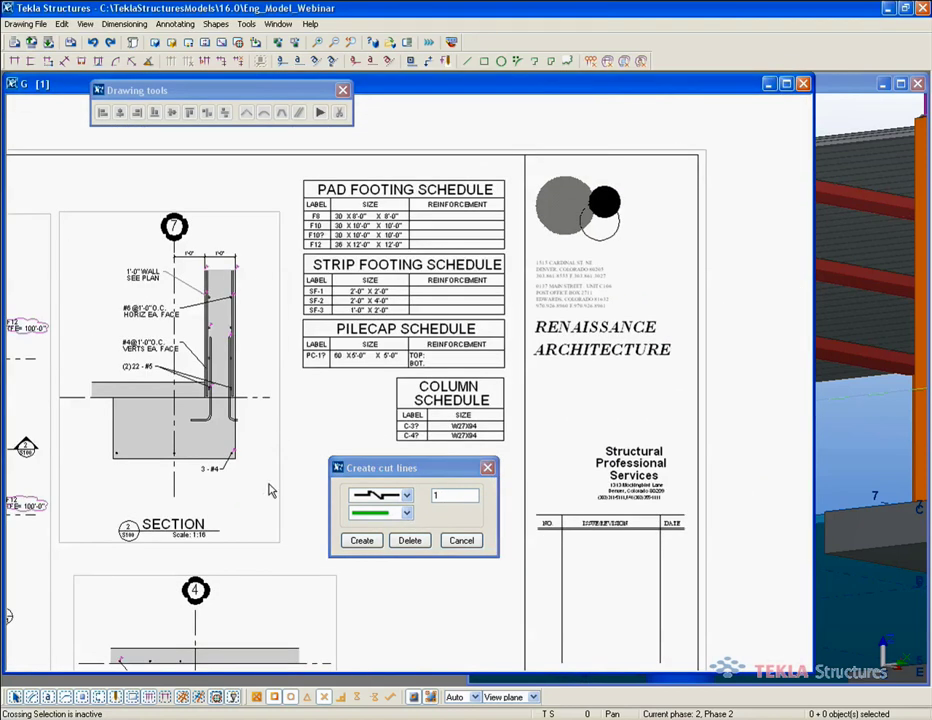
middle_drag(260, 571, 270, 522)
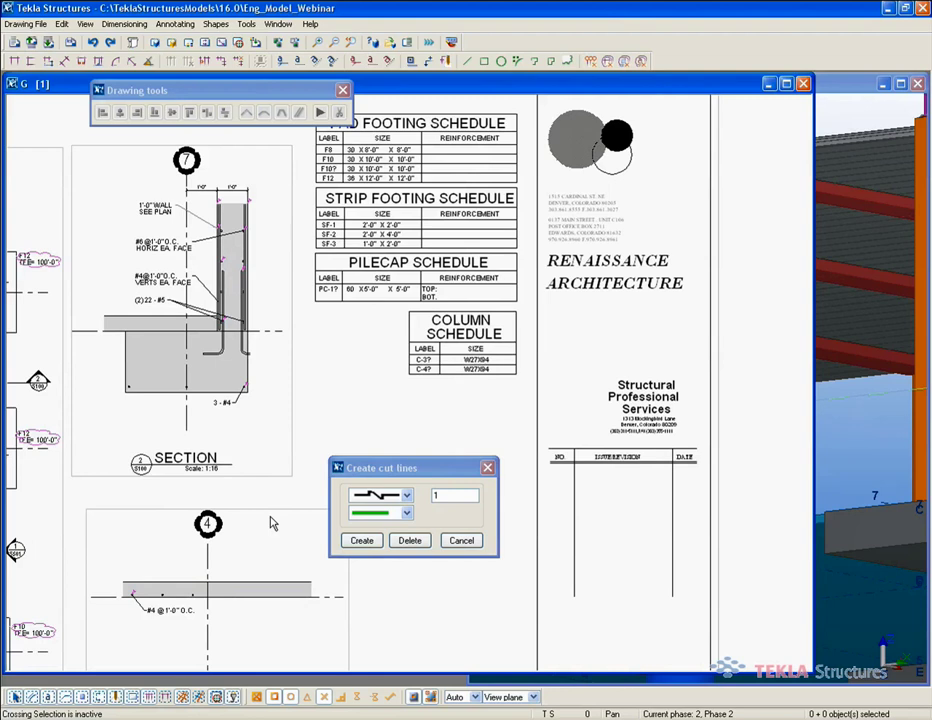
click(271, 503)
ctrl+click(276, 484)
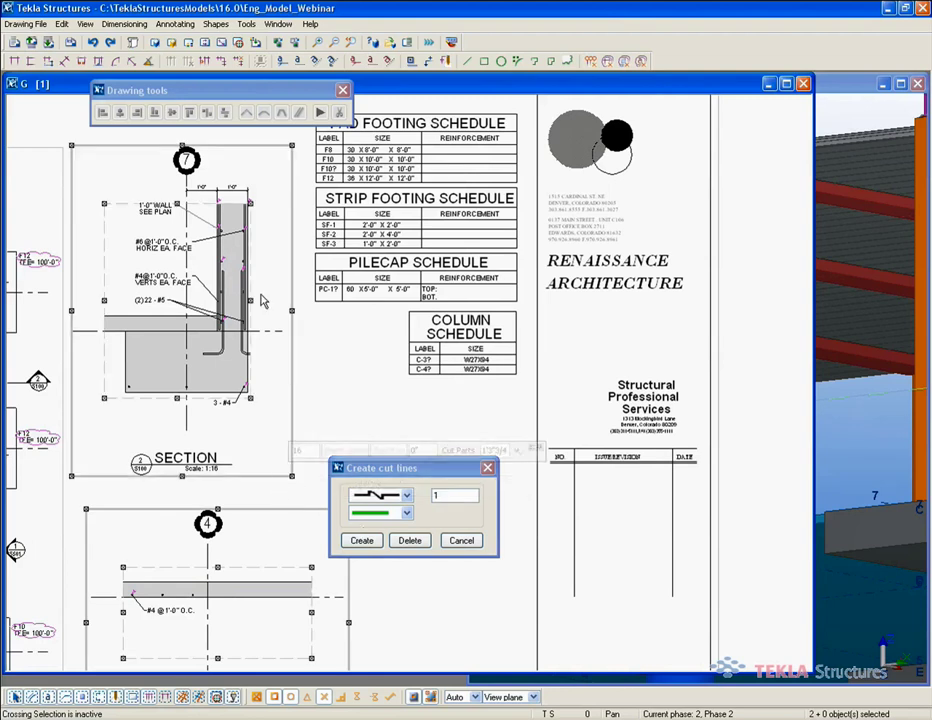
click(365, 541)
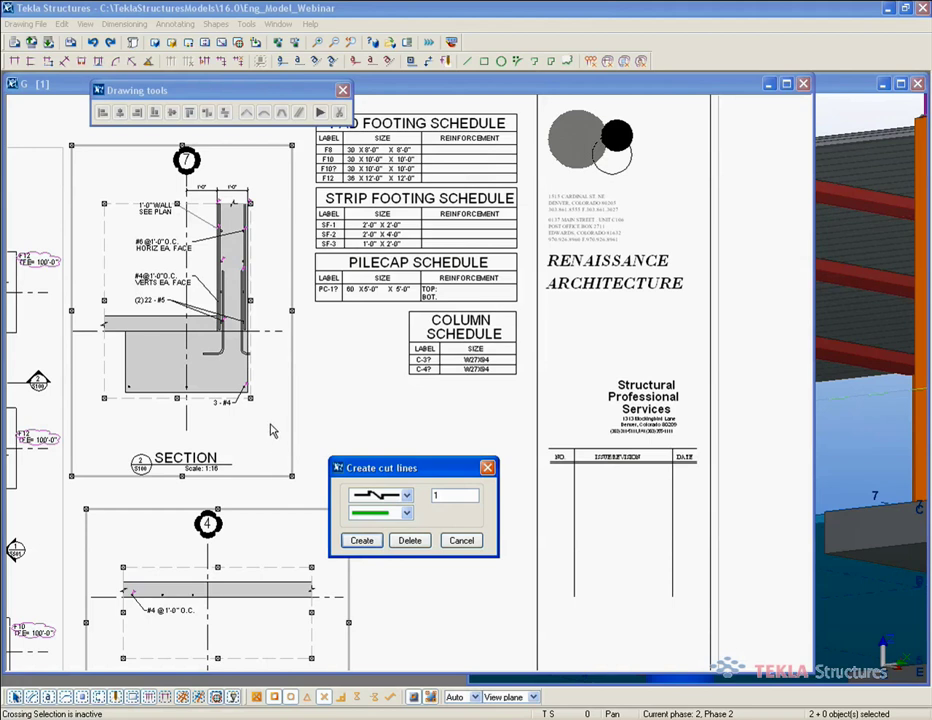
- Check the slab's break end, then create break lines at the beam ends in view 4
scroll(226, 405, up, 3)
scroll(129, 424, up, 5)
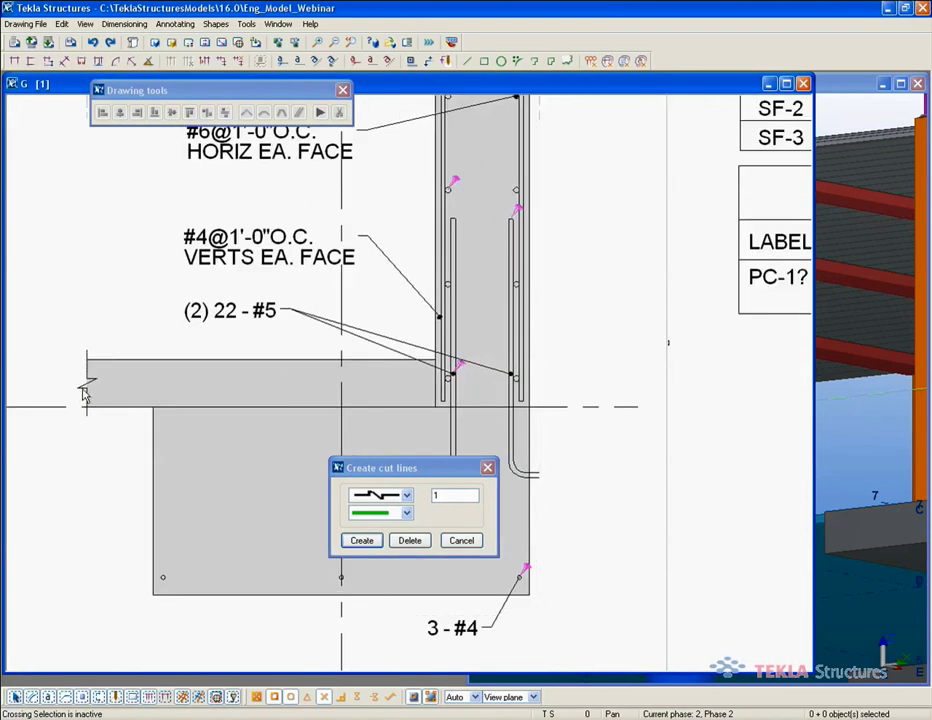
click(87, 392)
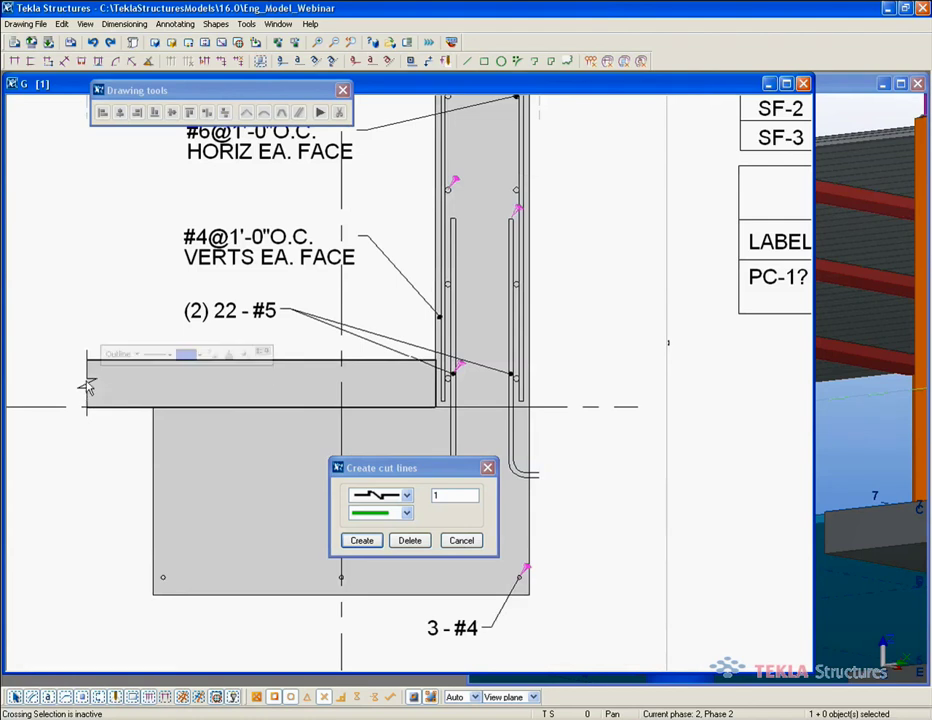
scroll(87, 412, down, 6)
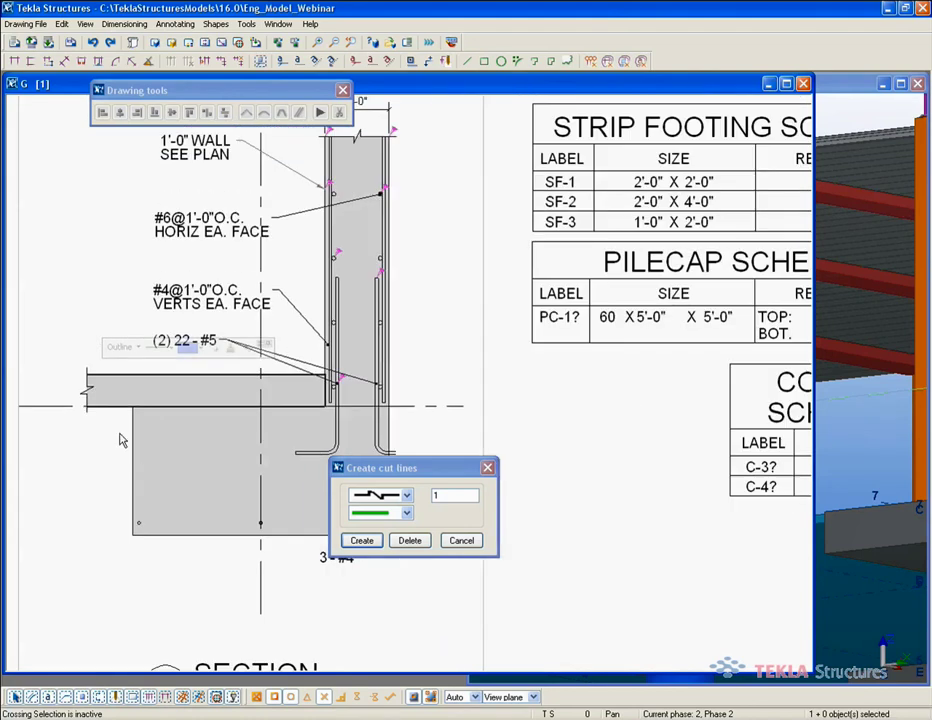
middle_drag(188, 505, 162, 285)
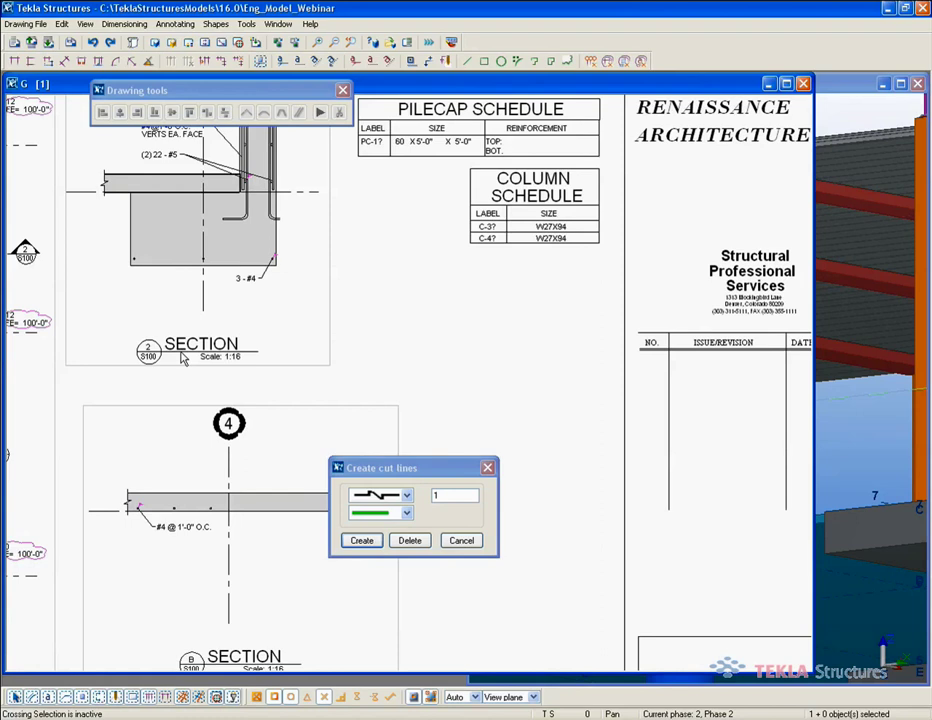
scroll(129, 437, up, 3)
click(117, 366)
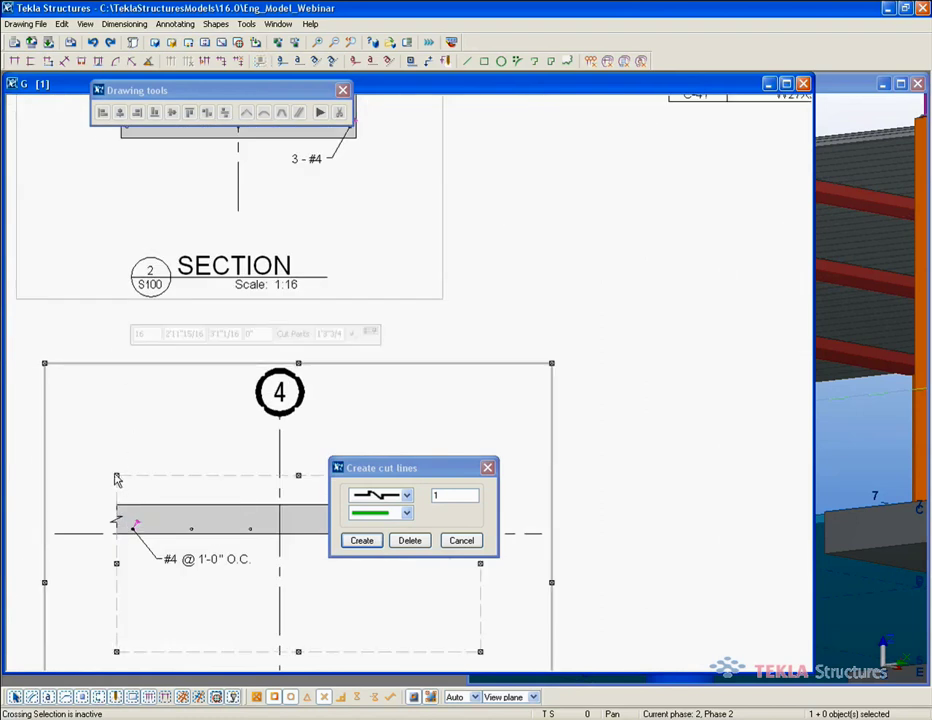
scroll(110, 468, up, 1)
scroll(140, 517, up, 3)
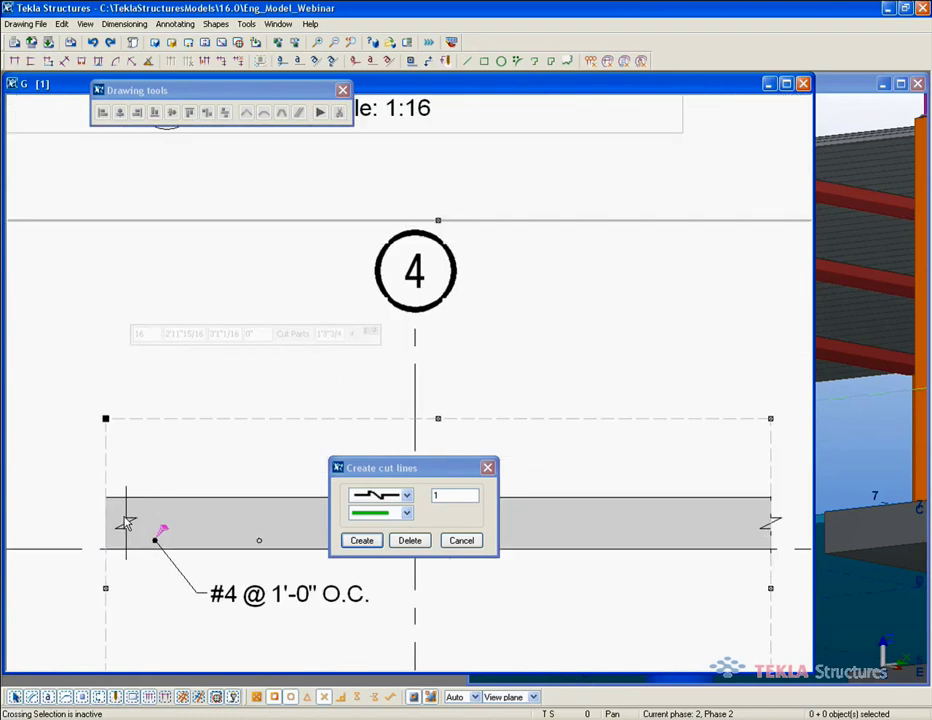
click(363, 541)
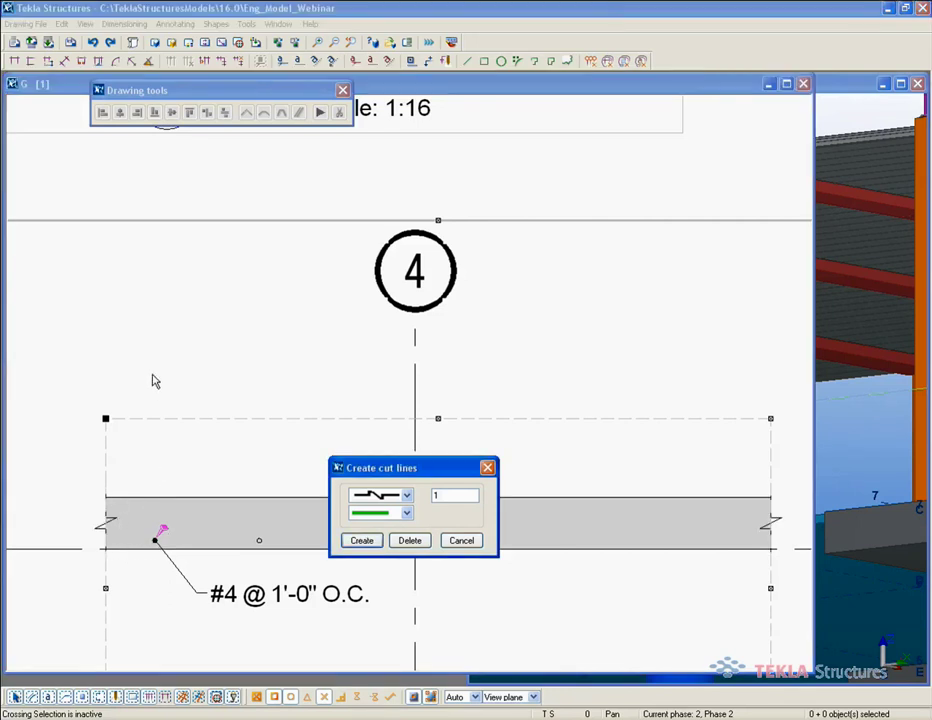
- Clear the selection and pan the sheet to the strip footing schedule
scroll(181, 385, down, 3)
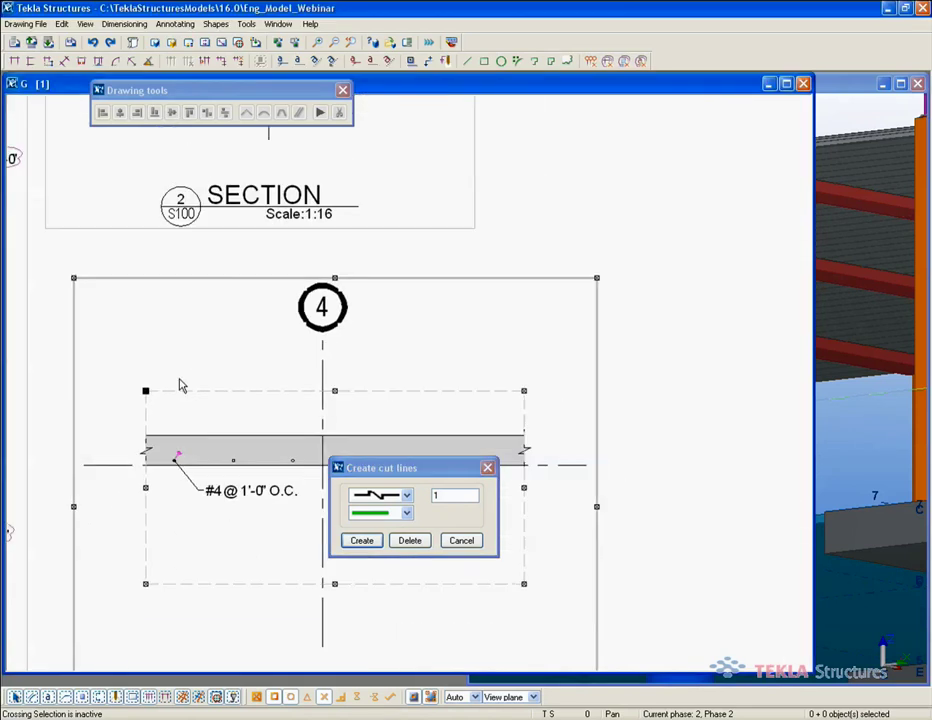
click(484, 264)
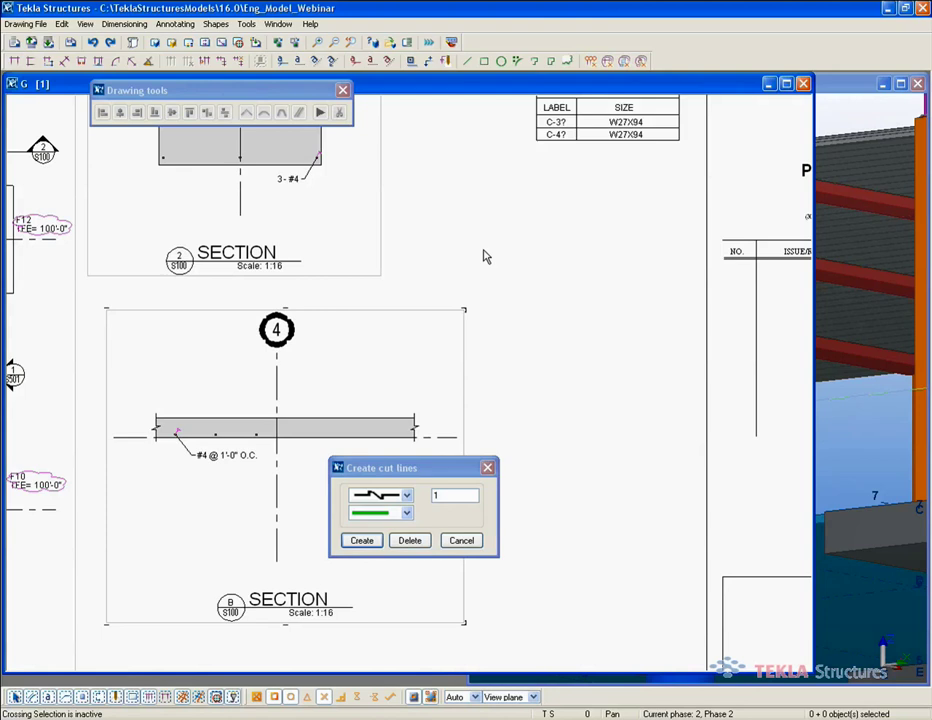
scroll(466, 312, down, 3)
middle_drag(430, 287, 426, 358)
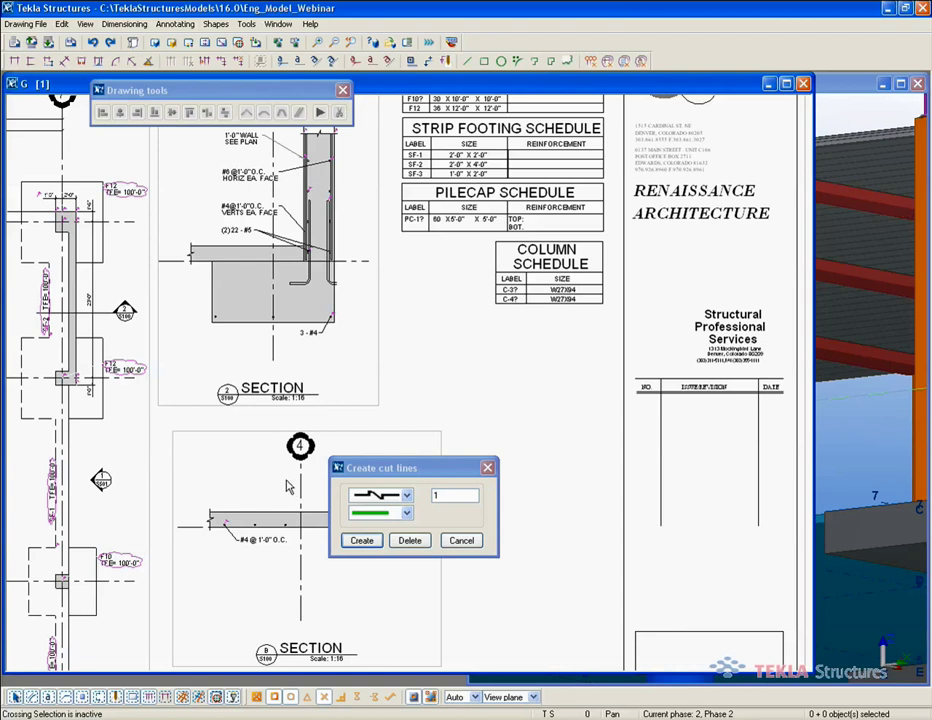
scroll(256, 432, down, 3)
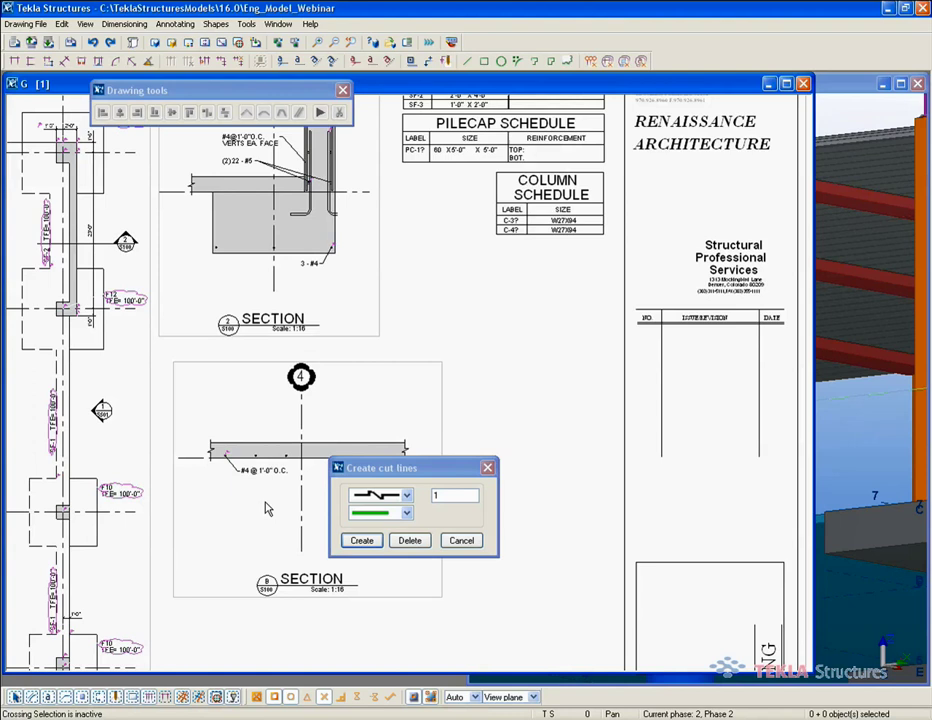
- Close the cut-line dialog and open drawing S103 ROOF PLAN, keeping the current drawing's changes
click(462, 541)
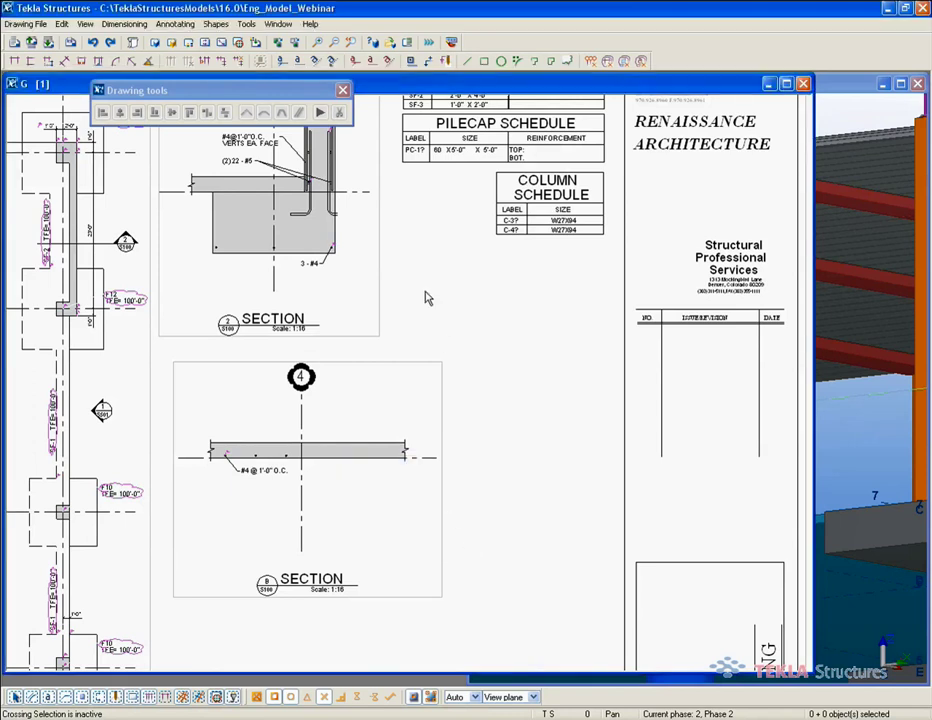
drag(277, 96, 381, 164)
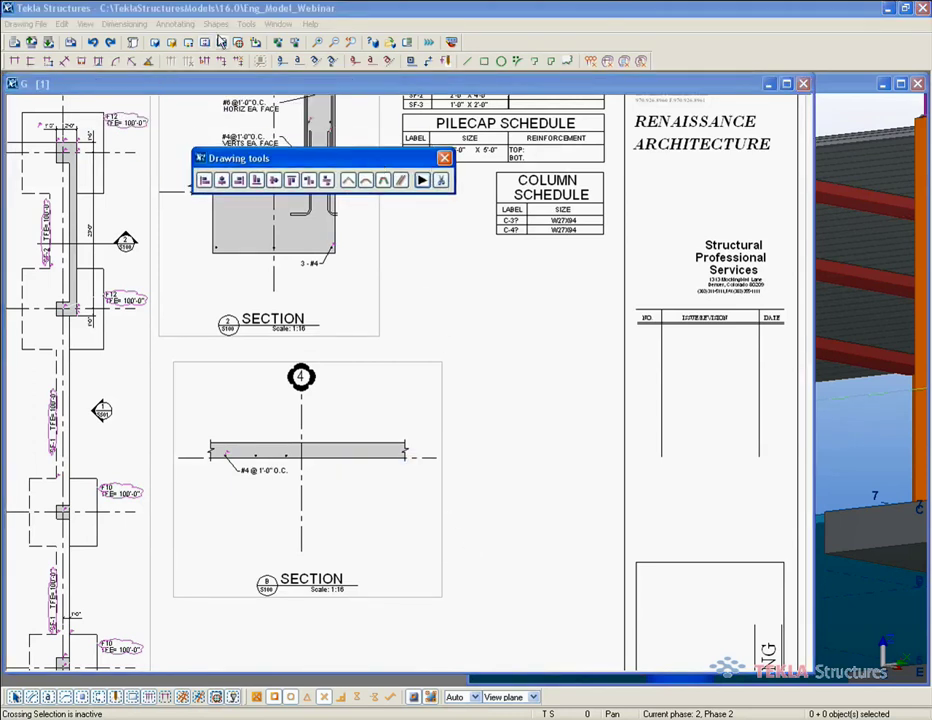
click(15, 42)
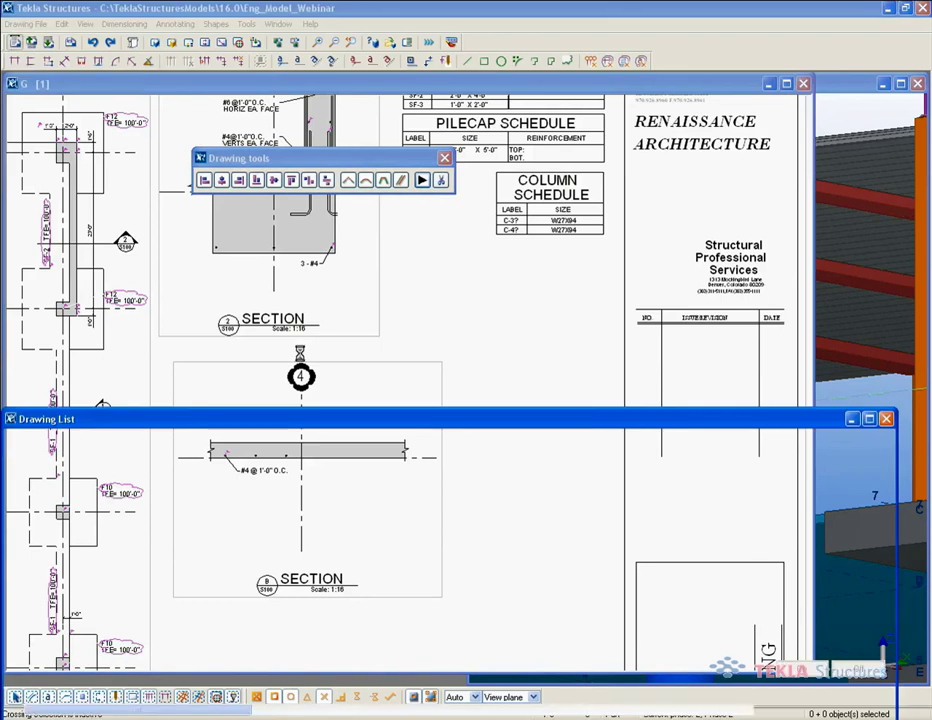
double_click(315, 543)
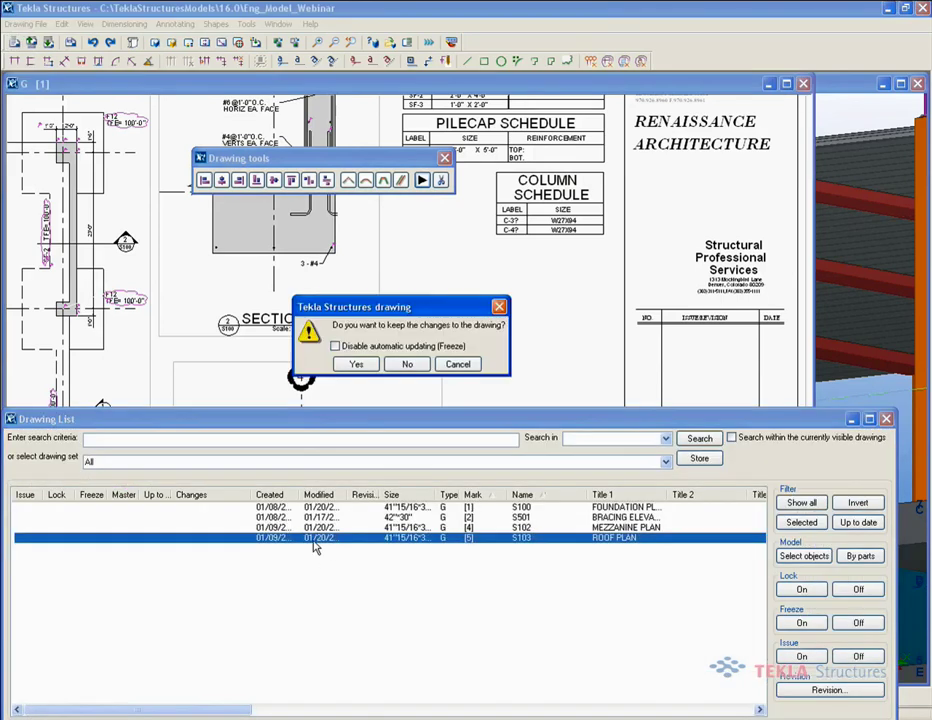
click(358, 363)
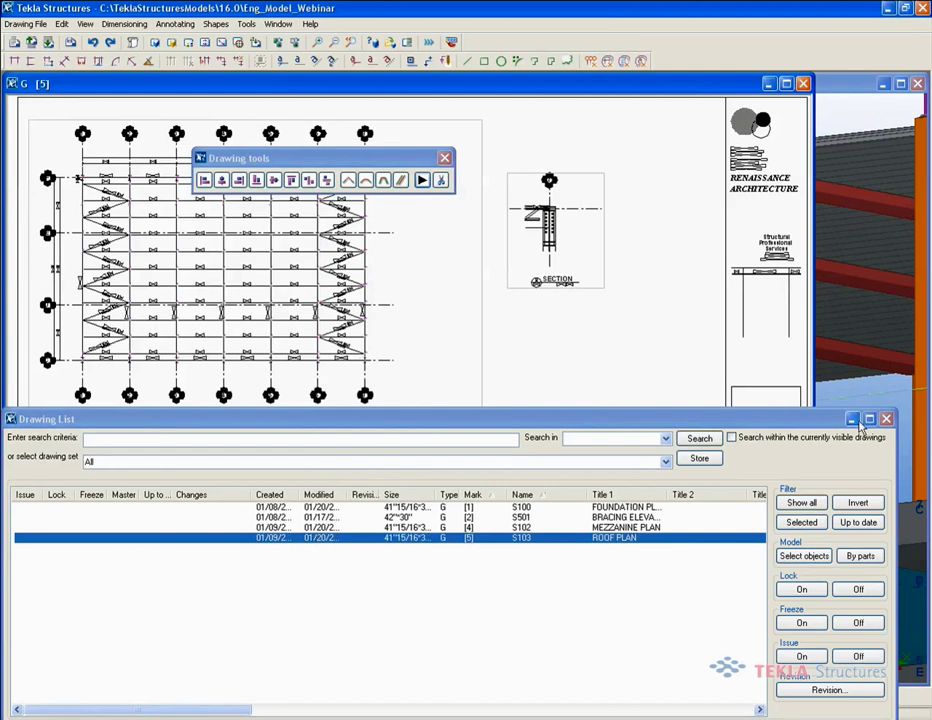
scroll(211, 439, up, 6)
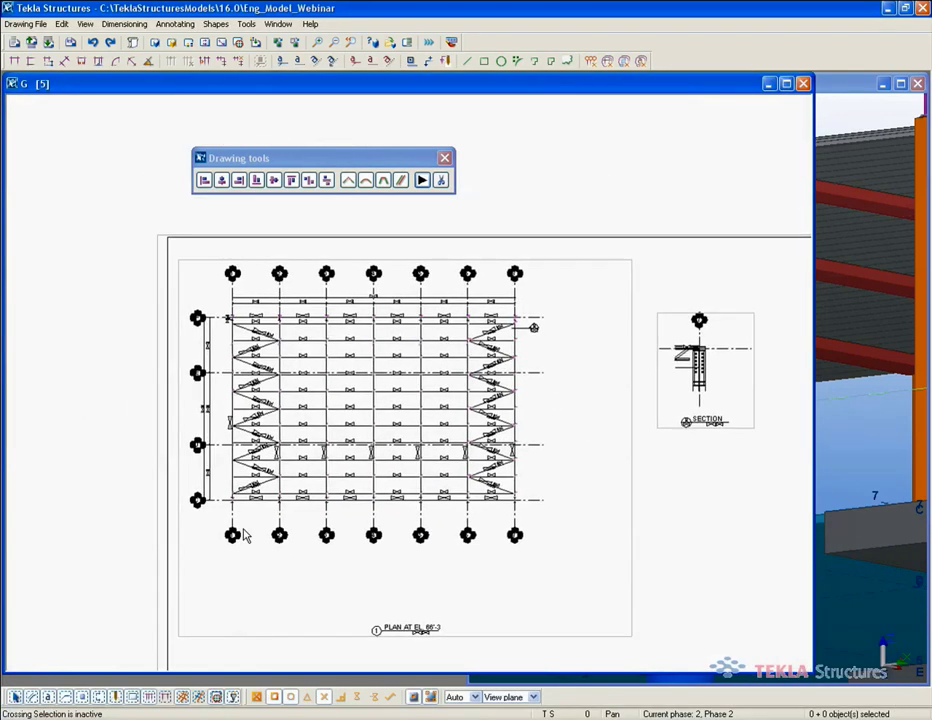
scroll(206, 449, up, 1)
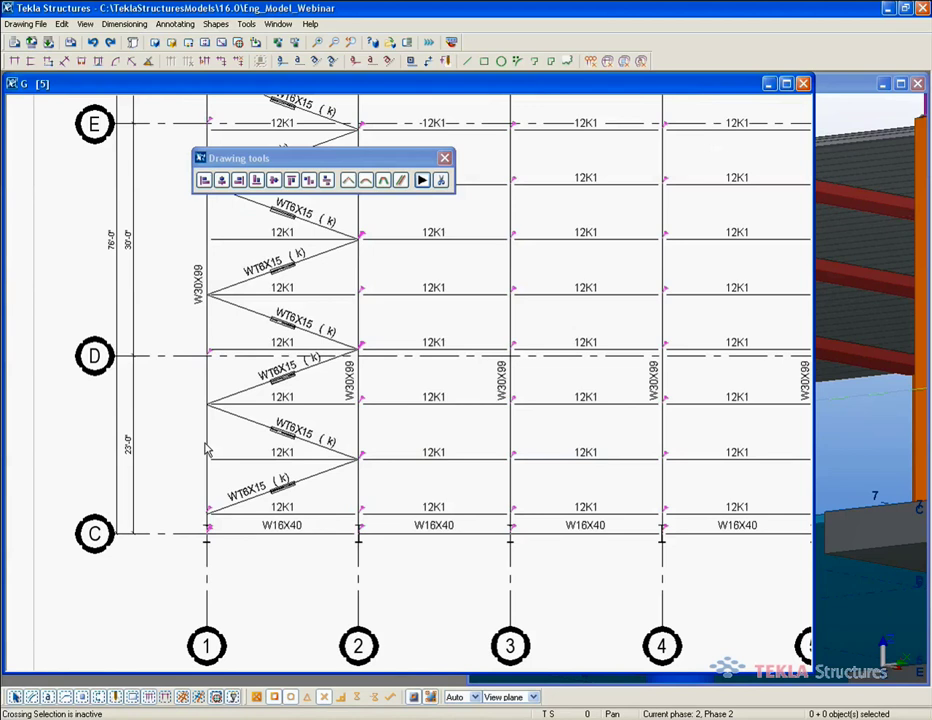
click(209, 450)
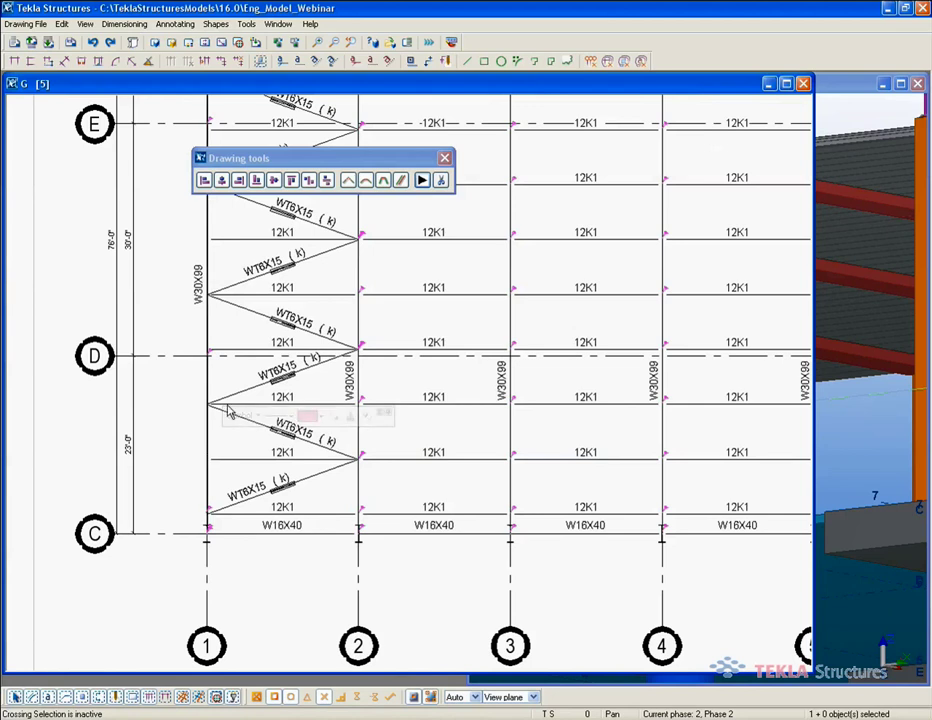
right_click(210, 450)
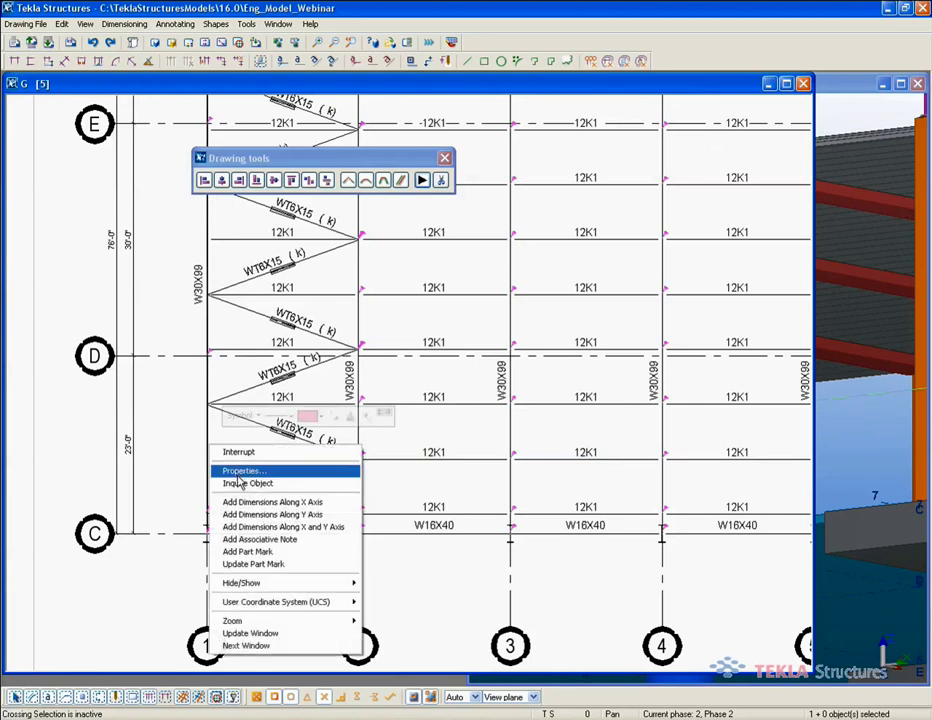
click(240, 482)
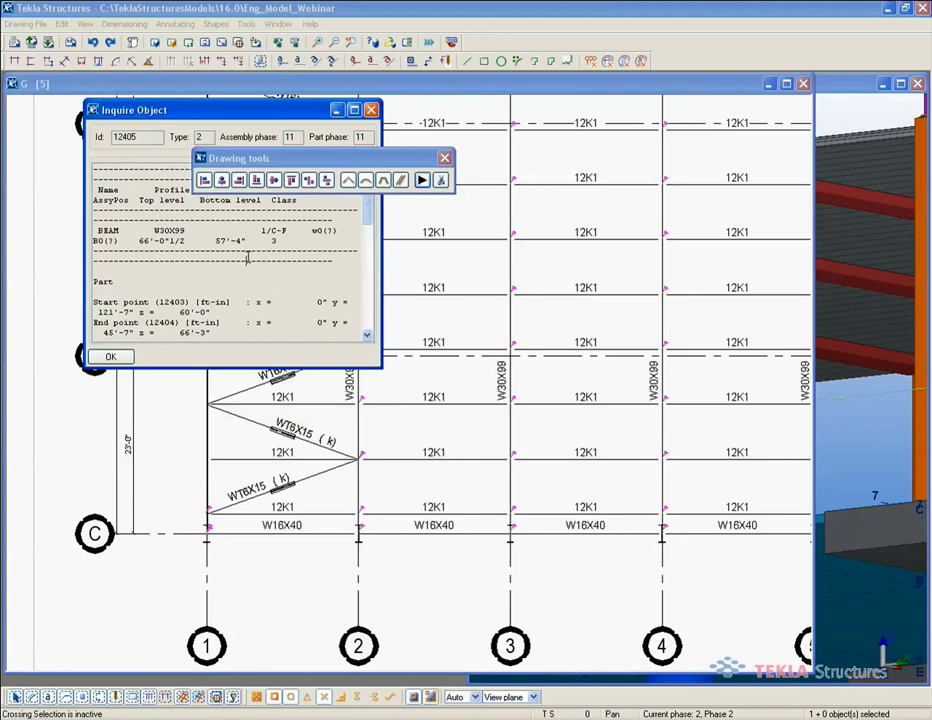
scroll(247, 259, down, 15)
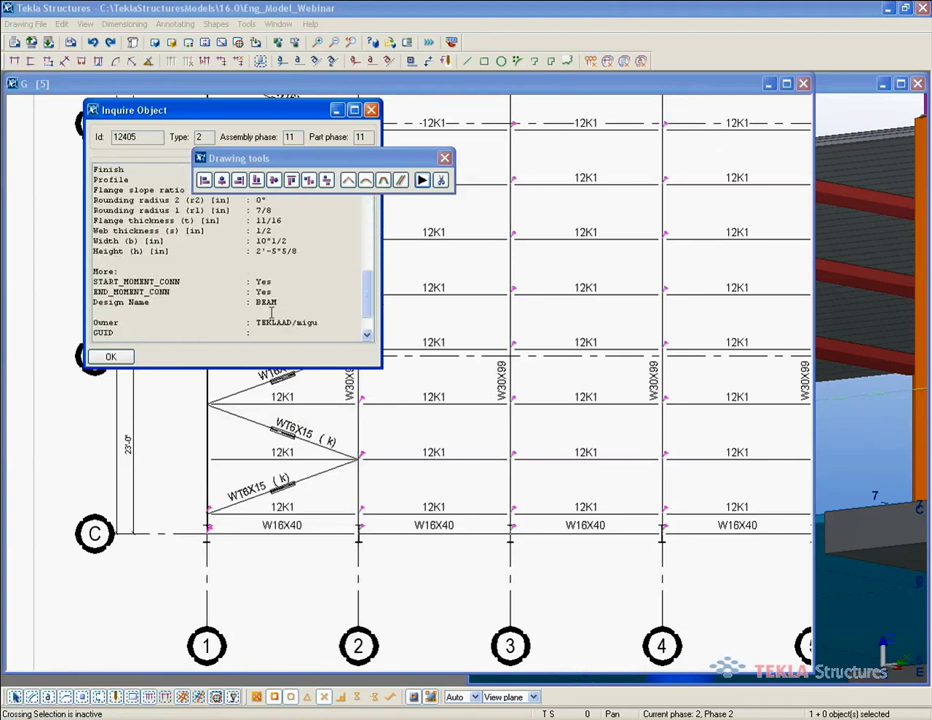
drag(299, 307, 81, 279)
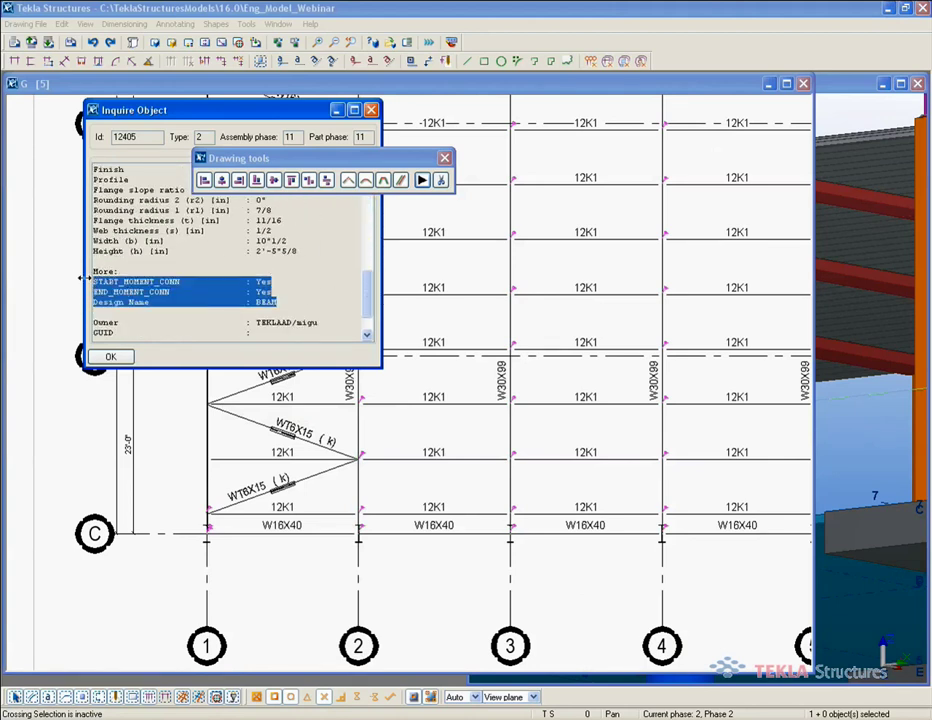
drag(300, 302, 173, 297)
drag(277, 291, 68, 279)
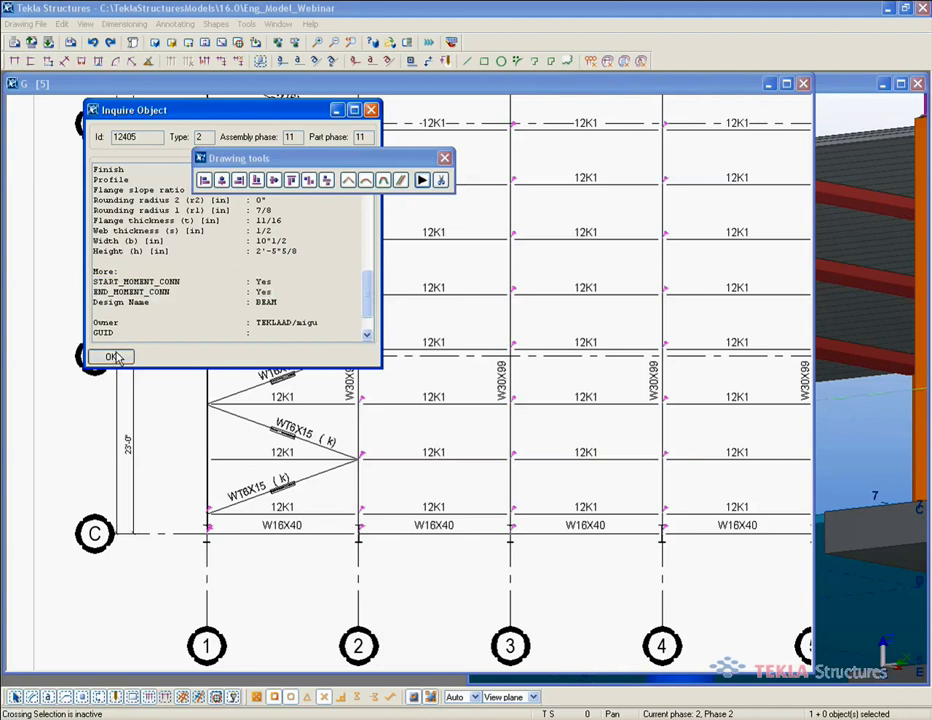
click(113, 357)
scroll(180, 372, down, 3)
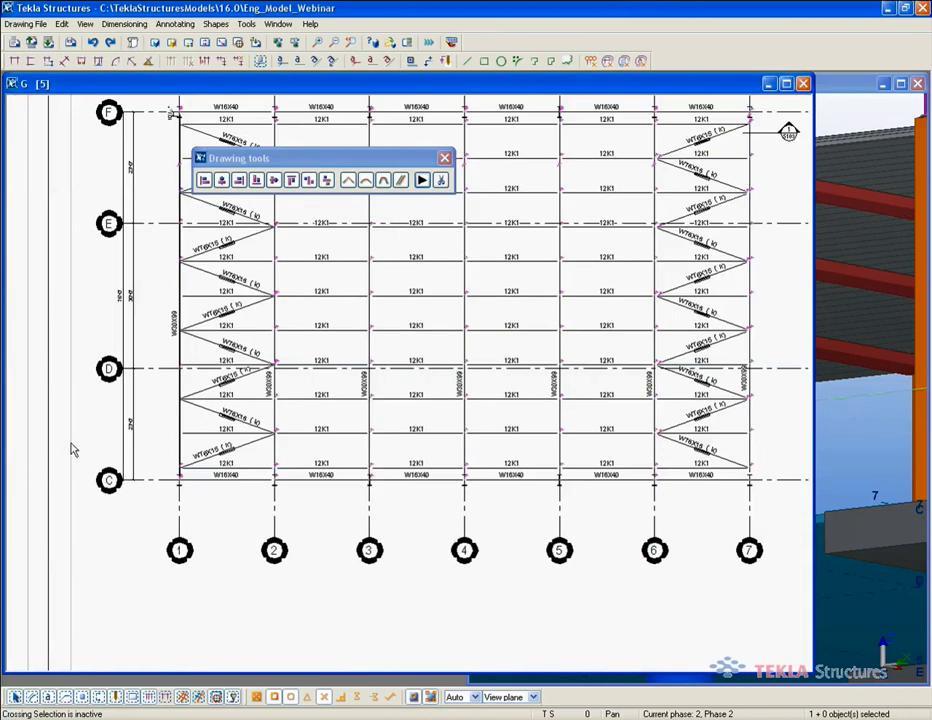
- Start the moment connection symbol tool, set the line colour to green, and create the symbols
click(423, 180)
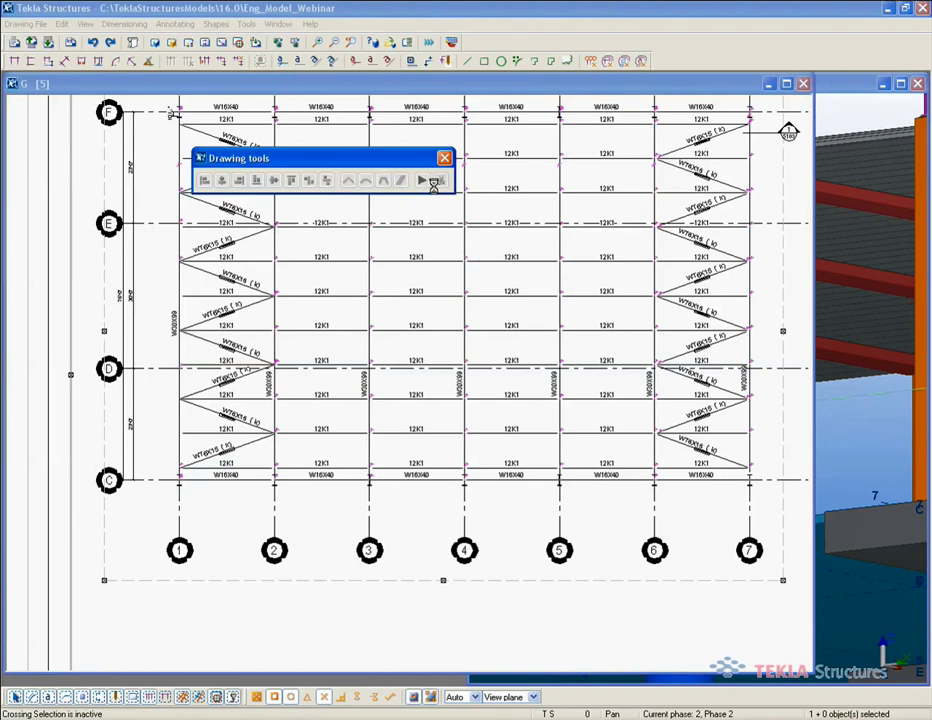
drag(490, 206, 504, 243)
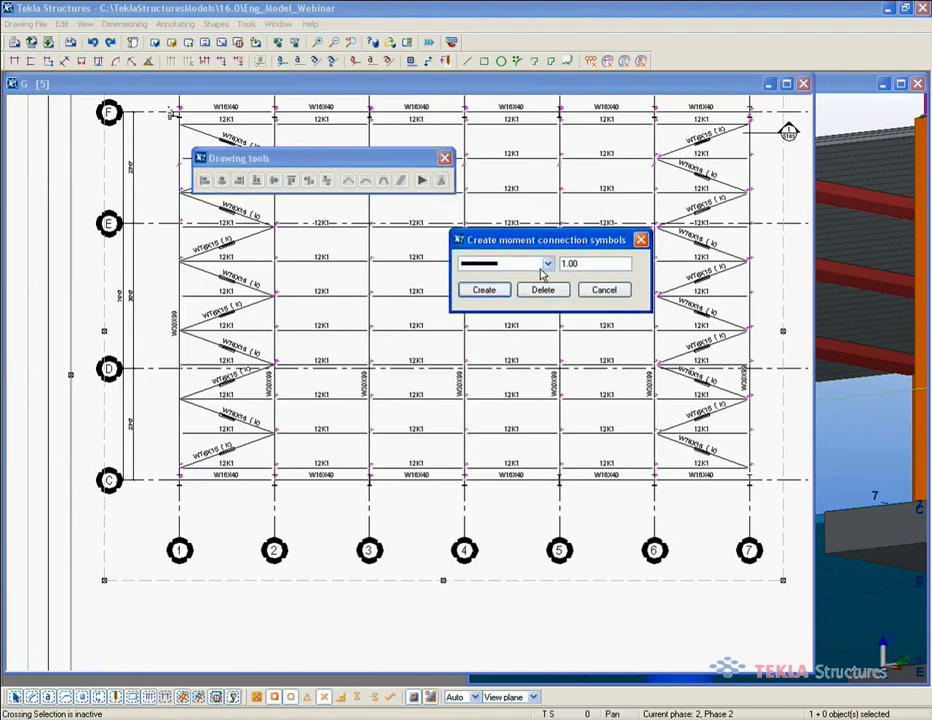
click(548, 266)
click(517, 292)
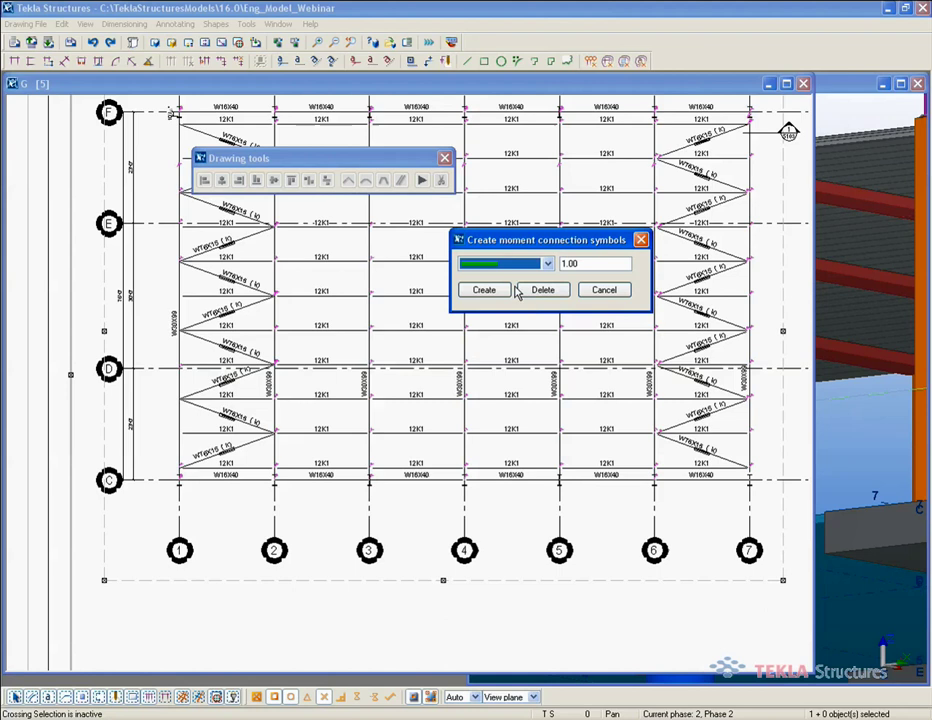
click(492, 289)
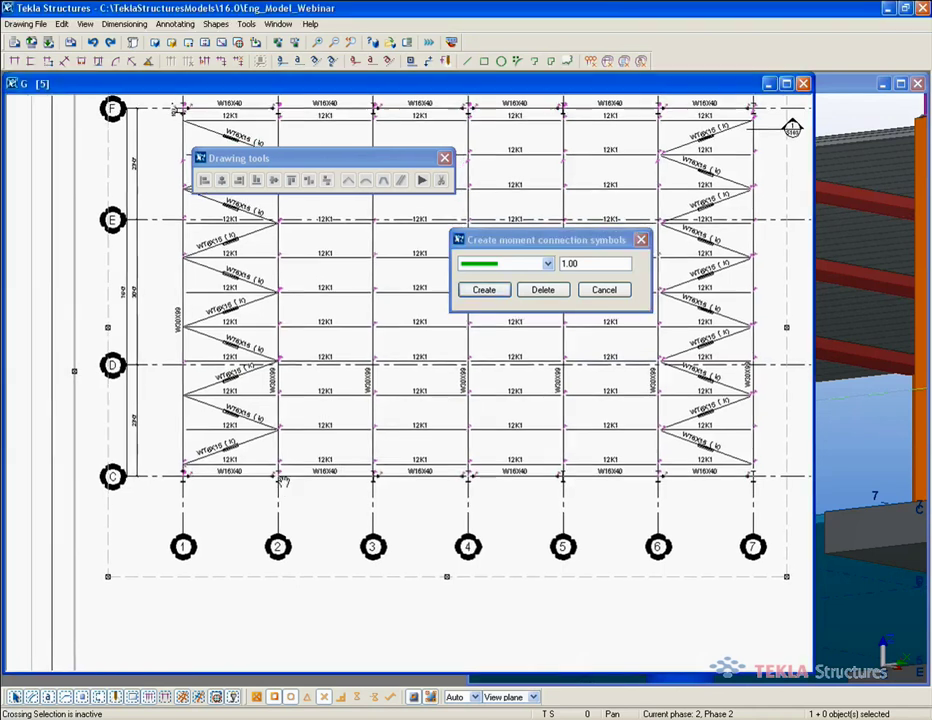
- Zoom to grid 1 and move the first triangle symbol up beside its beam end
scroll(275, 485, up, 1)
scroll(276, 487, up, 2)
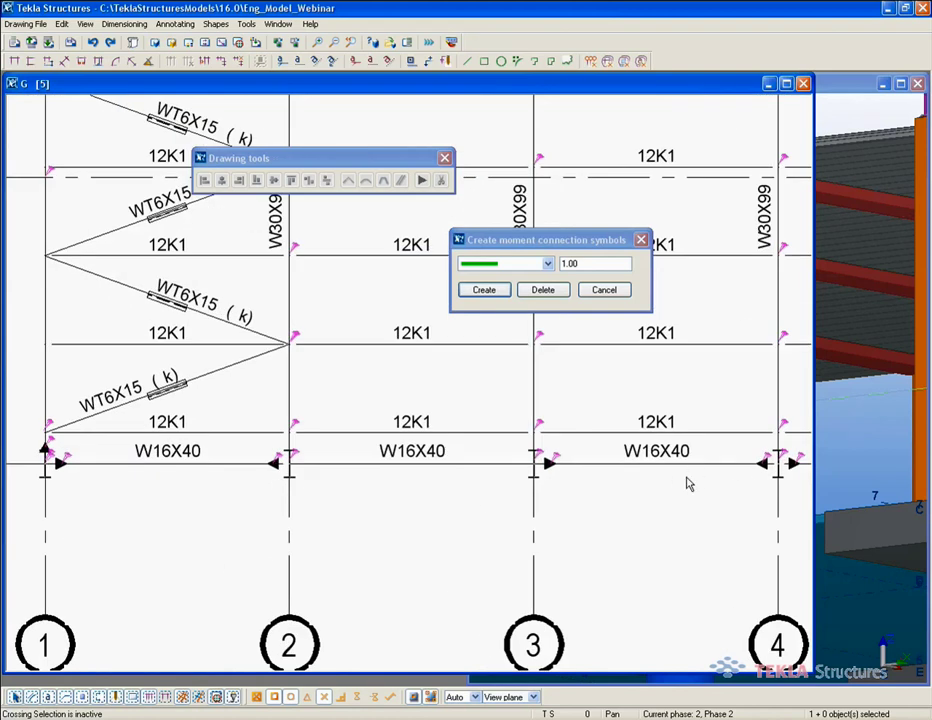
middle_drag(157, 503, 246, 530)
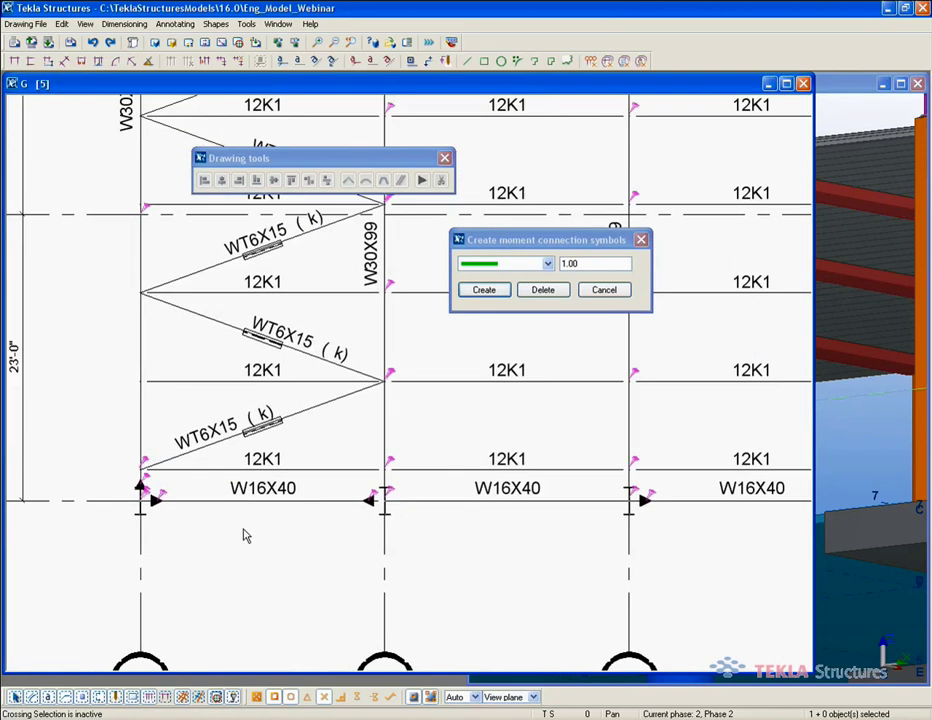
mouse_move(208, 410)
middle_down()
mouse_move(233, 503)
mouse_move(208, 400)
middle_up()
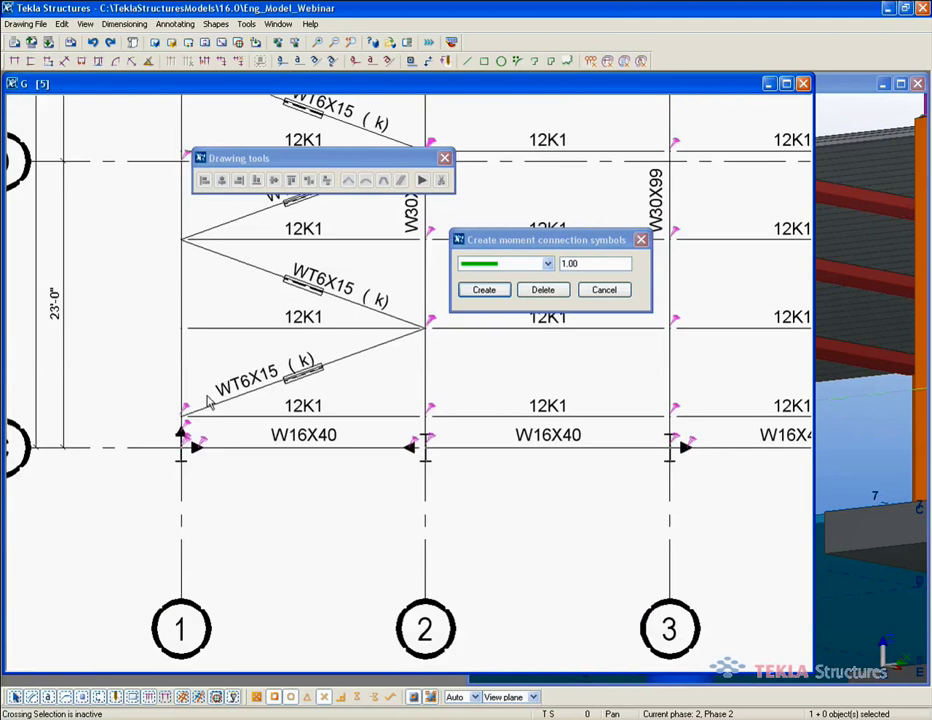
scroll(183, 437, up, 6)
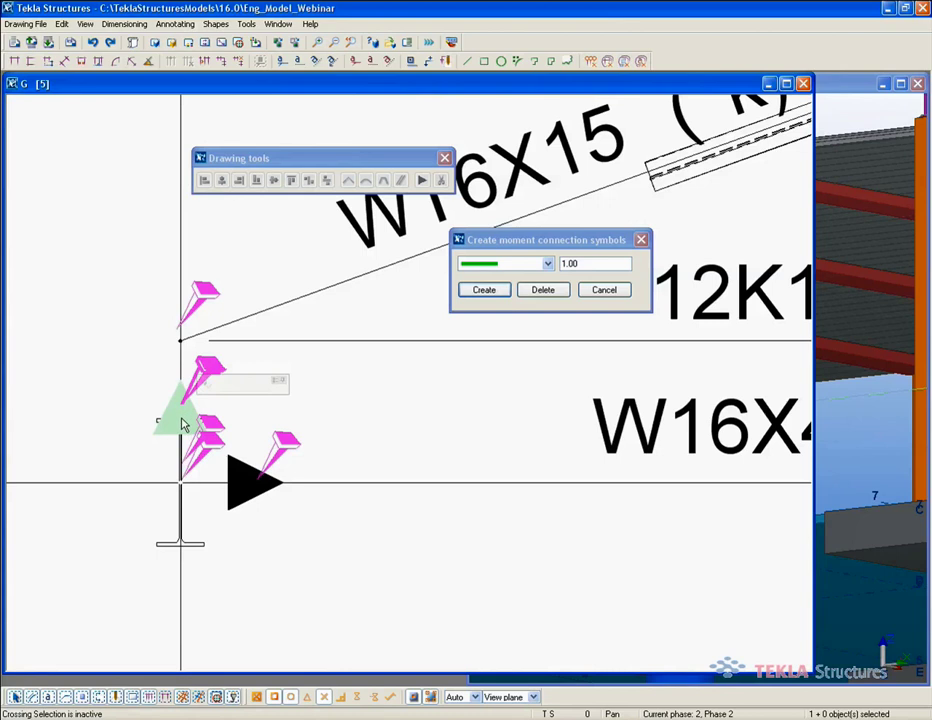
drag(183, 424, 181, 393)
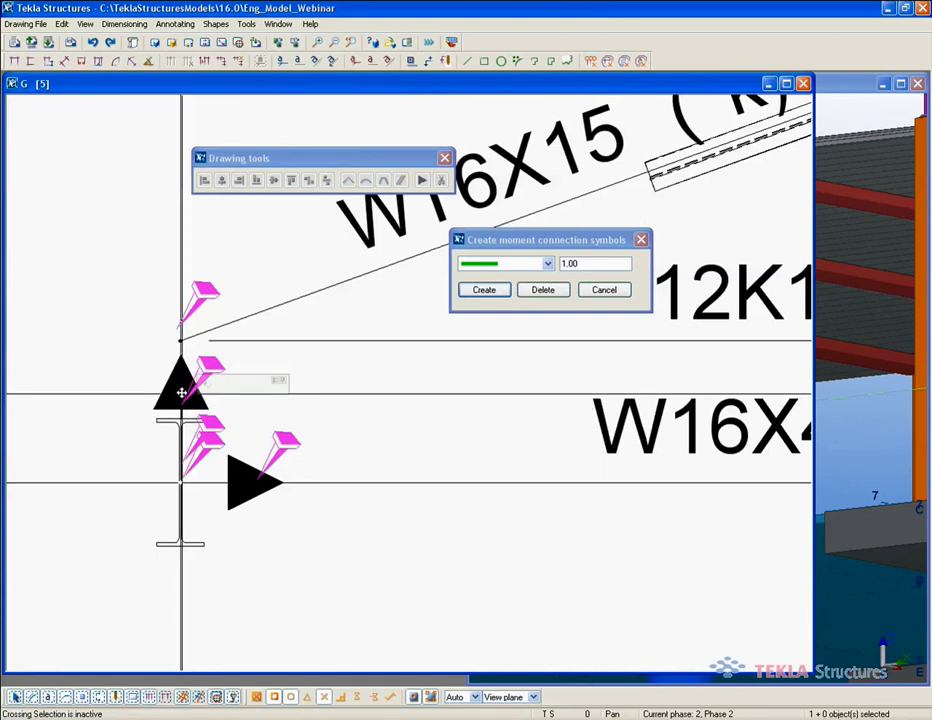
click(119, 426)
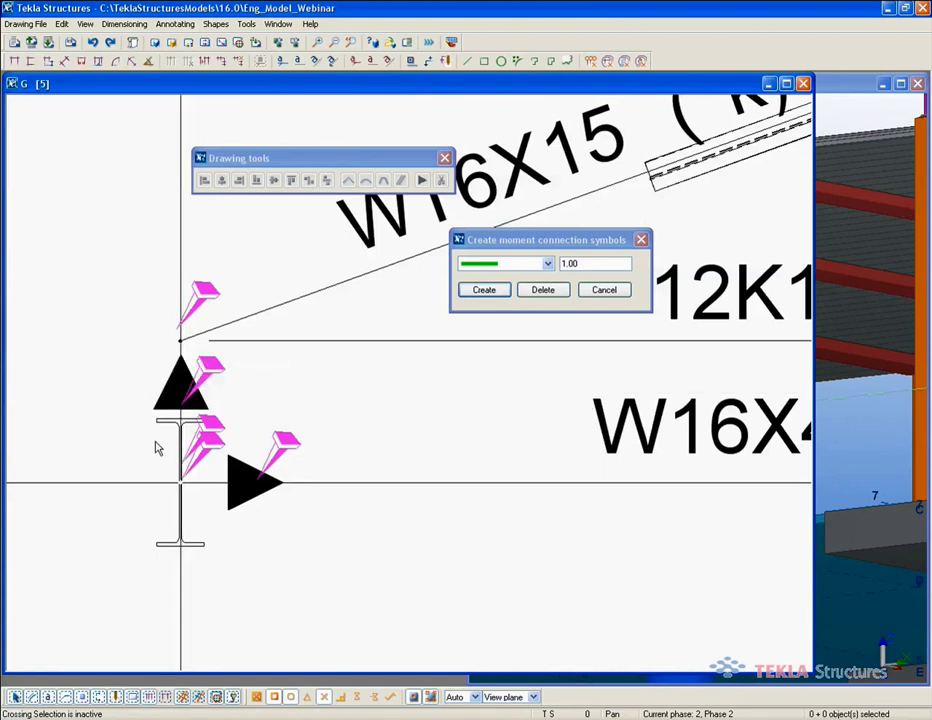
- Move the next triangle symbol up grid 1 down under its beam end
scroll(170, 458, down, 3)
mouse_move(187, 466)
middle_down()
mouse_move(200, 260)
mouse_move(188, 303)
middle_up()
mouse_move(210, 383)
middle_down()
mouse_move(198, 320)
mouse_move(212, 283)
middle_up()
scroll(212, 283, up, 5)
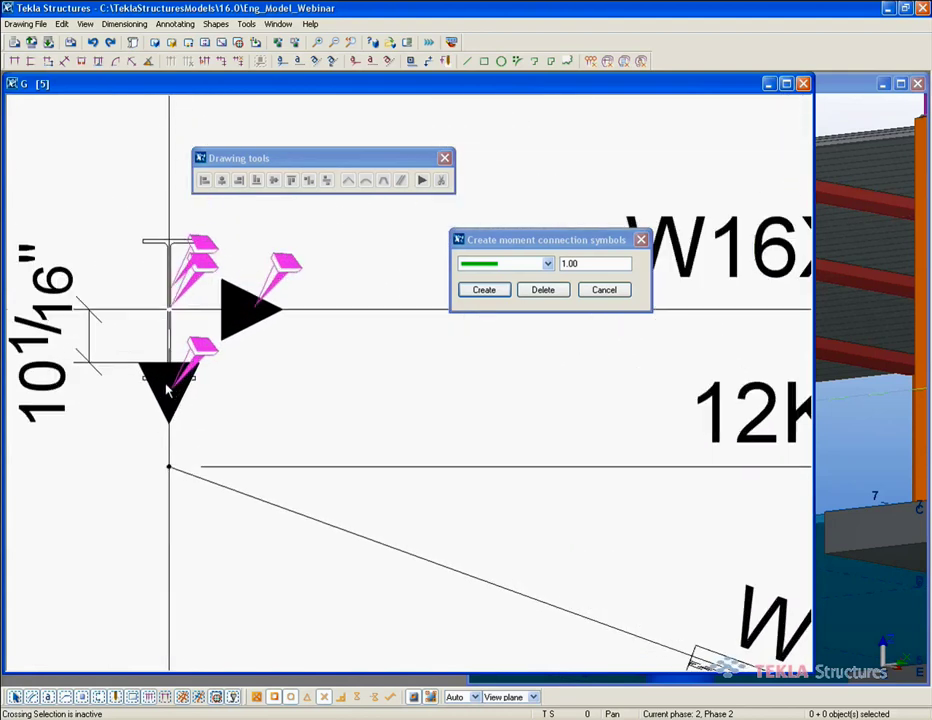
click(160, 373)
drag(160, 377, 160, 395)
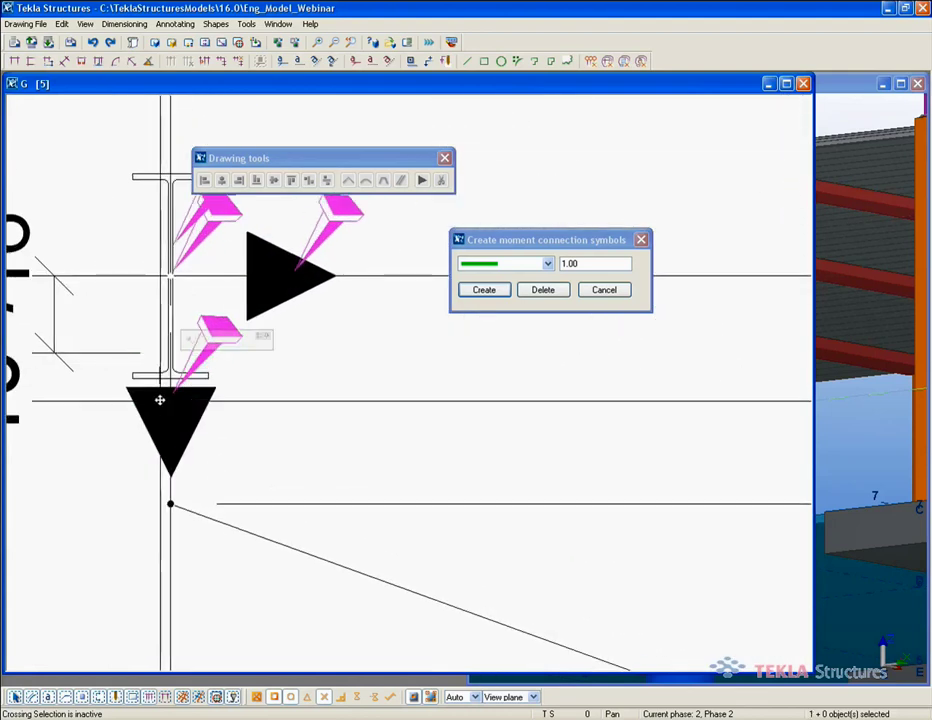
click(118, 370)
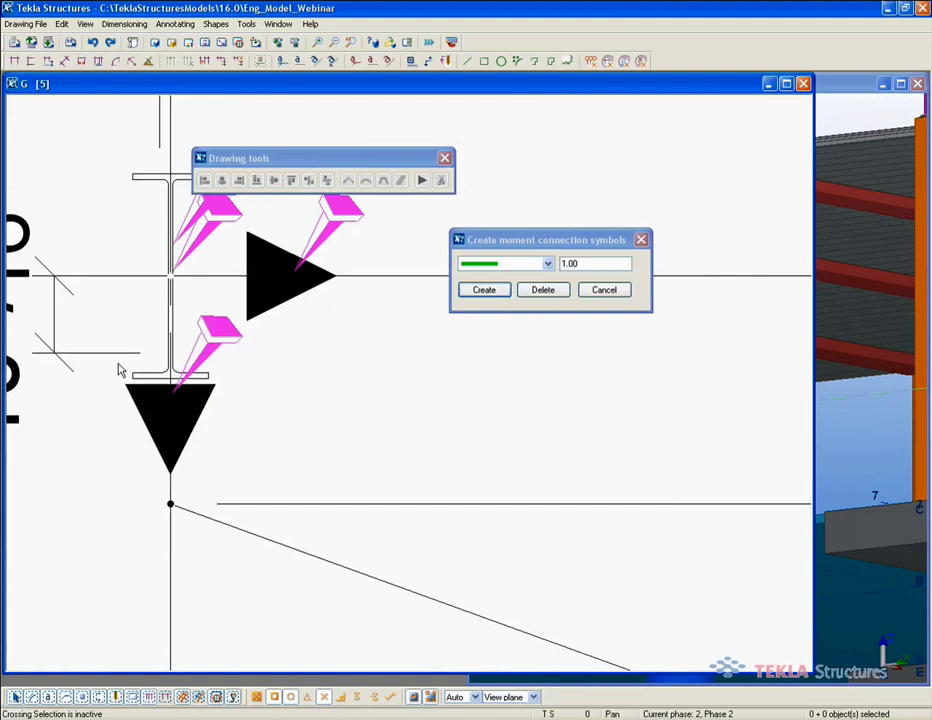
- Zoom out and cancel the moment connection symbol dialog
scroll(118, 370, down, 2)
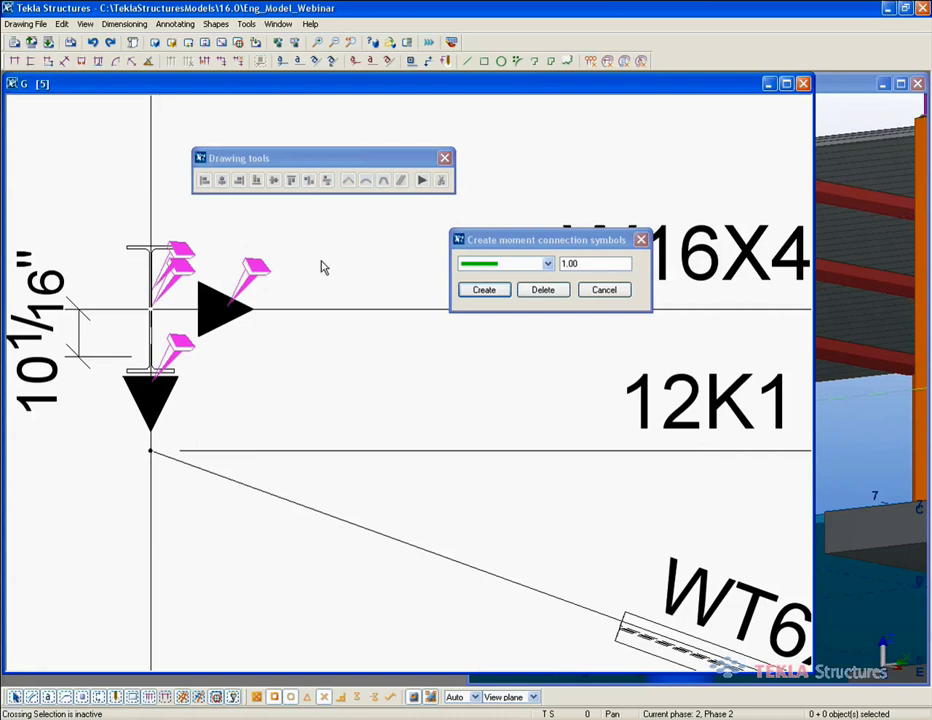
scroll(325, 330, down, 3)
scroll(307, 365, down, 2)
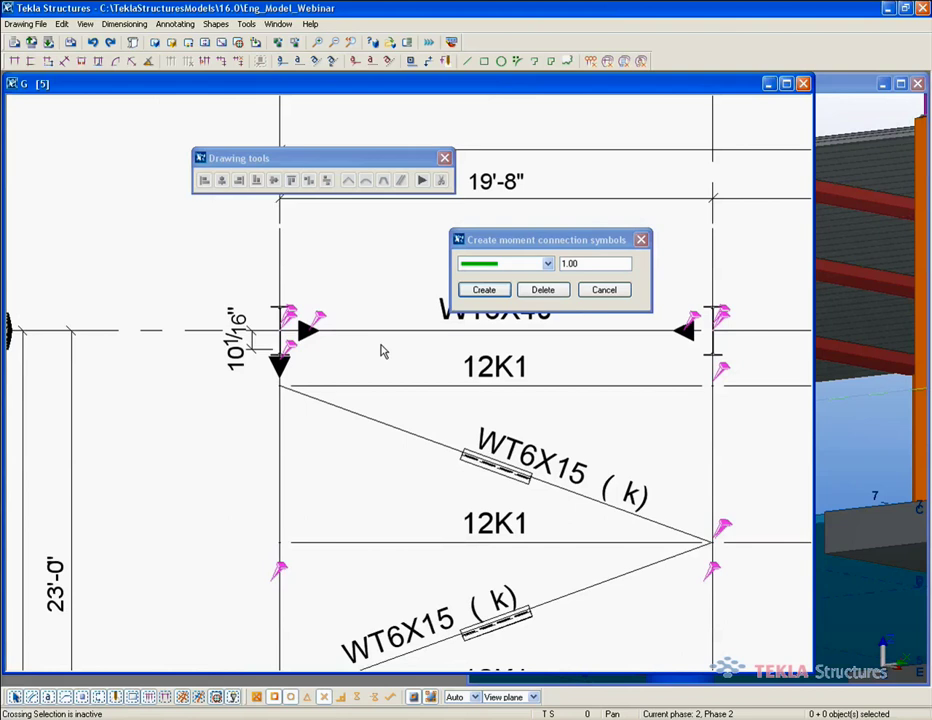
click(604, 290)
scroll(290, 407, down, 4)
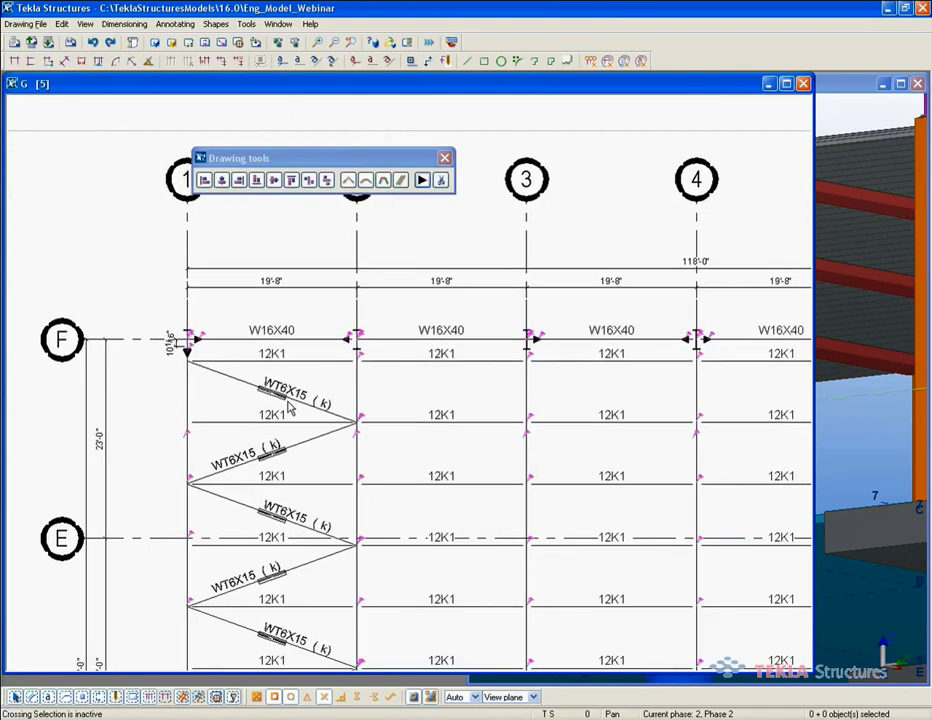
- Switch back to the PowerPoint slide show on slide 20, Drawing Settings
key(alt+Tab)
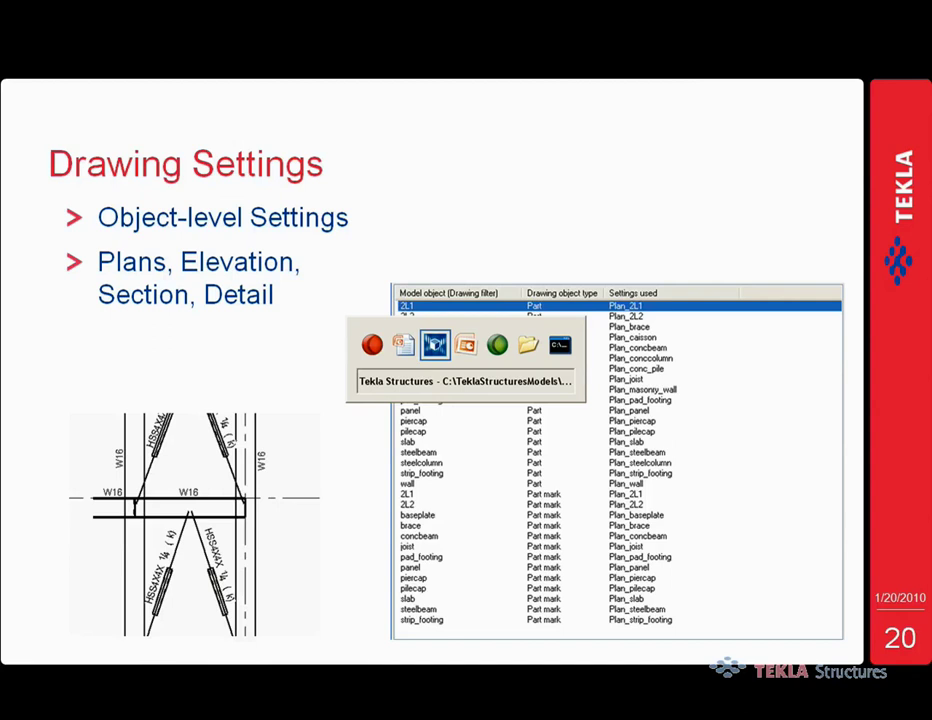
- Open View Properties for the roof plan view and move the dialog off the drawing
scroll(387, 557, down, 5)
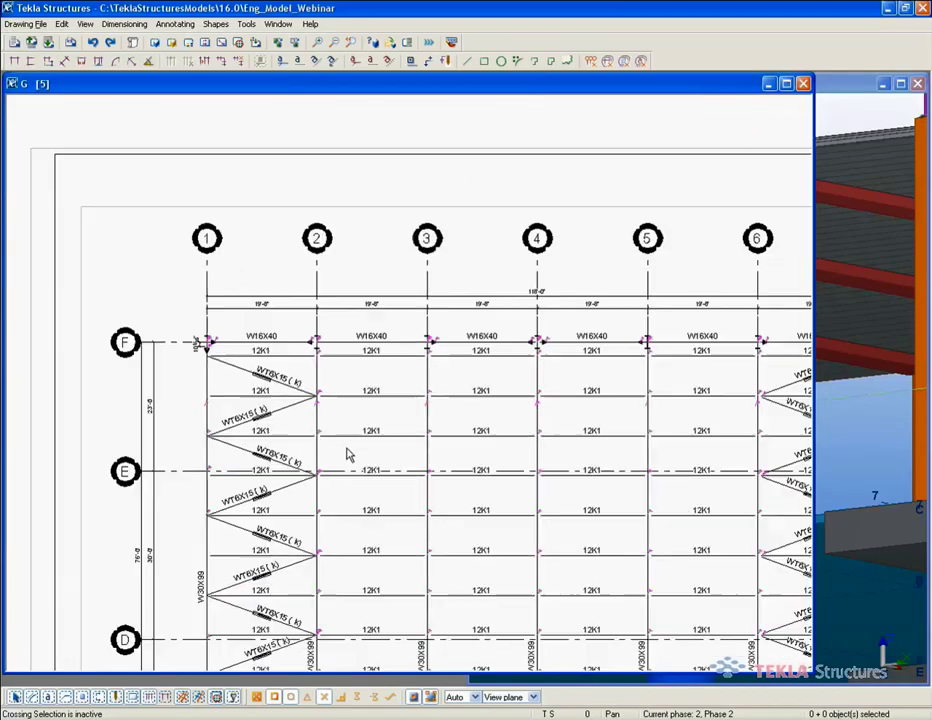
mouse_move(393, 505)
middle_down()
mouse_move(322, 389)
mouse_move(304, 400)
middle_up()
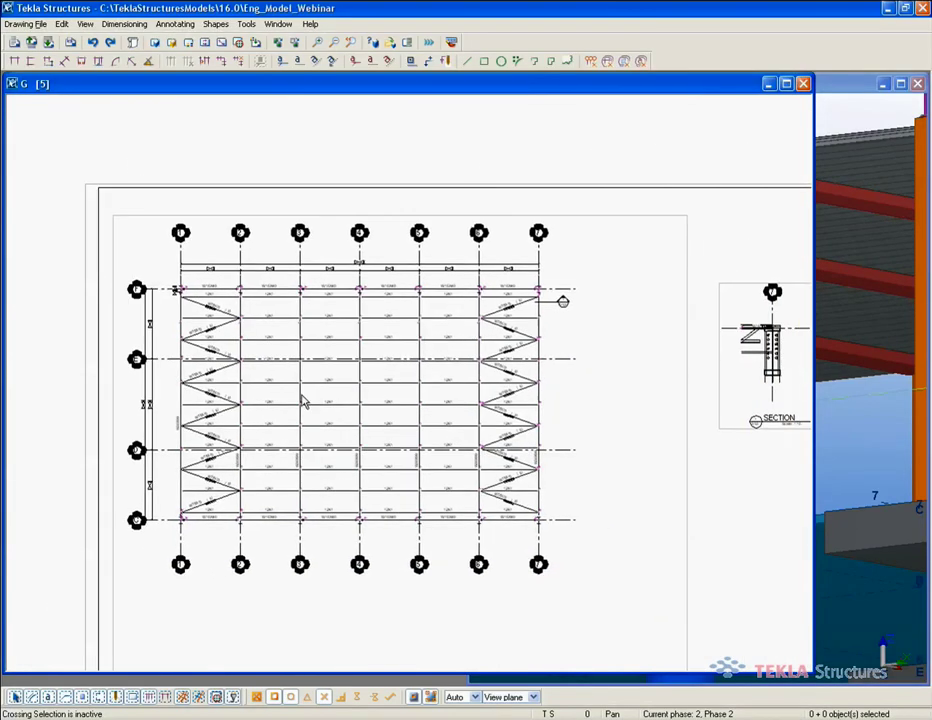
click(449, 223)
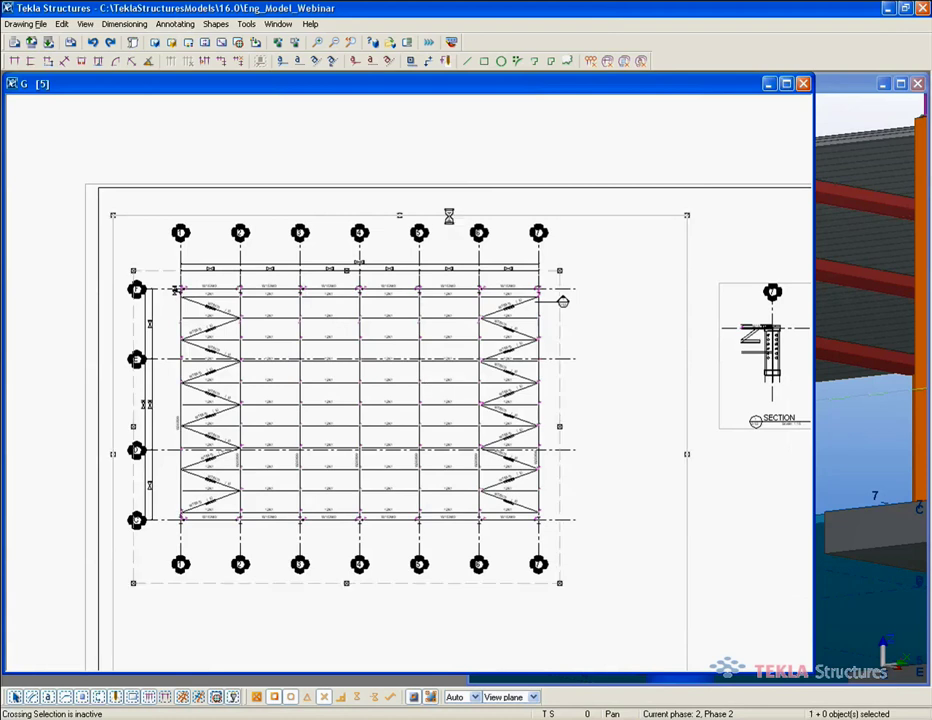
double_click(449, 223)
drag(555, 250, 573, 93)
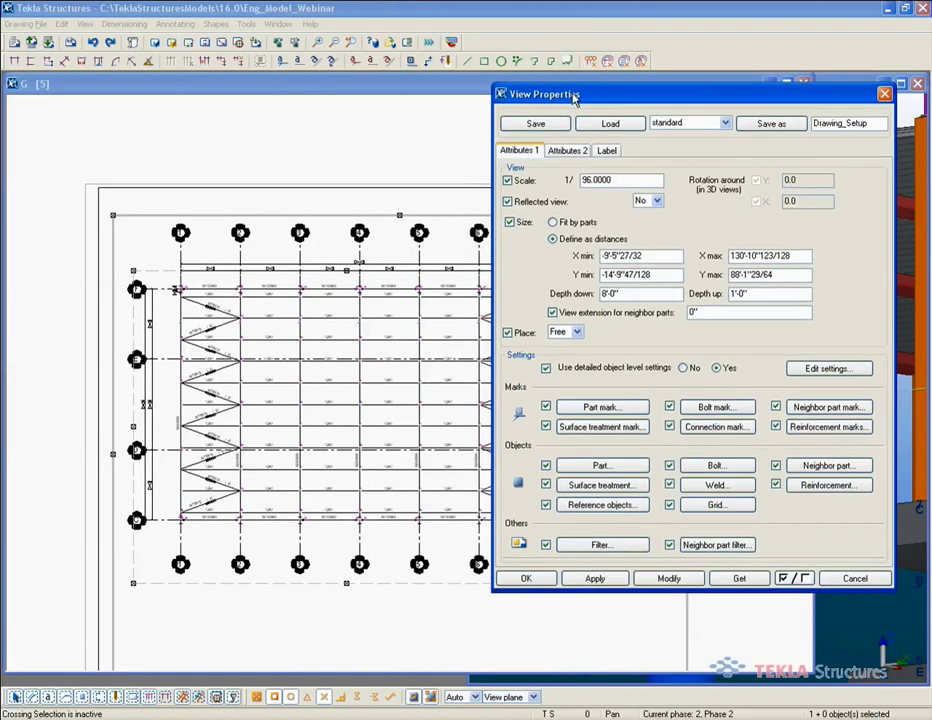
- Load the saved Plan settings into the view properties
scroll(322, 339, down, 3)
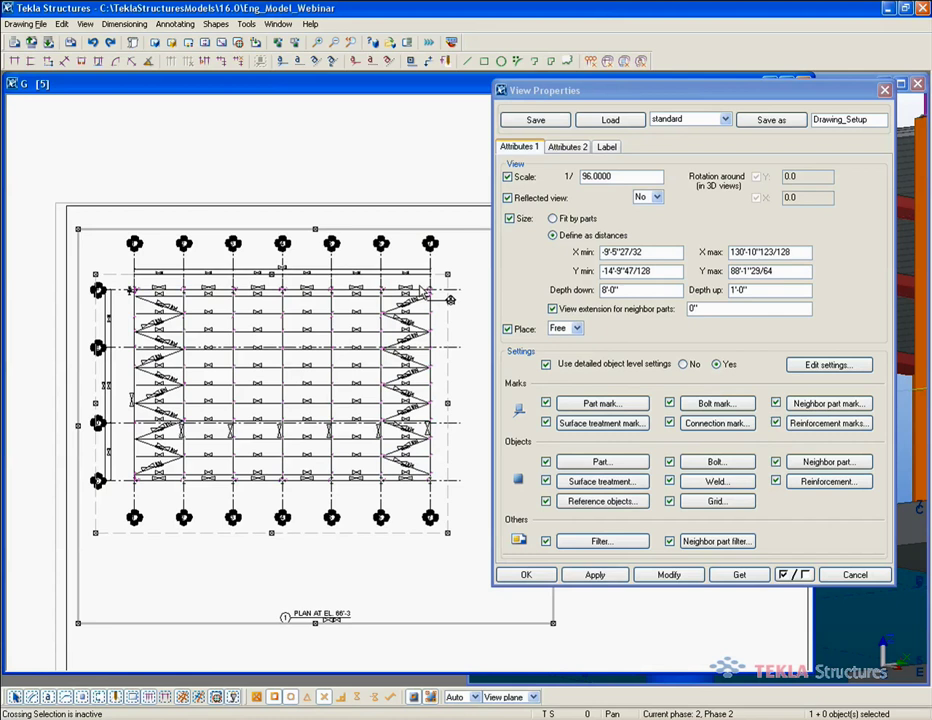
click(688, 121)
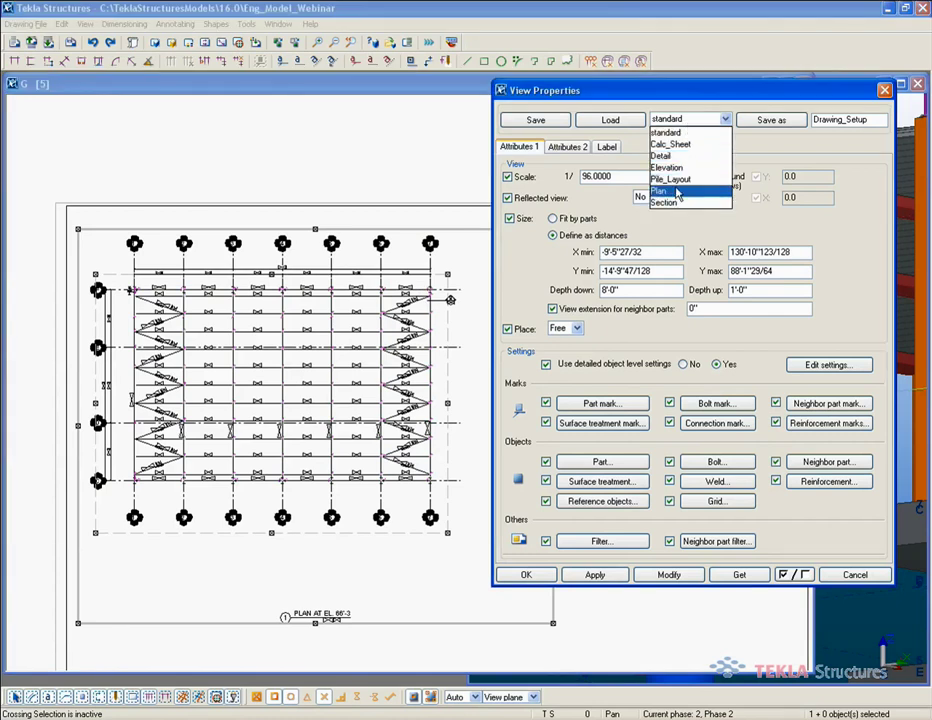
click(678, 193)
click(610, 120)
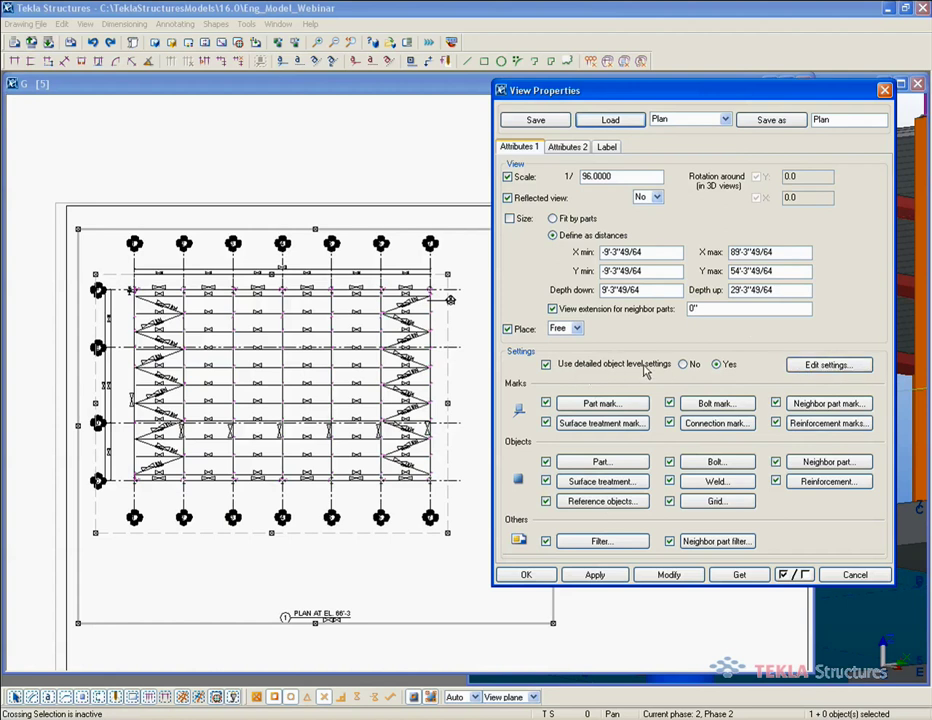
- Open the object-level settings and inspect the strip_footing rule's drawing object type, keeping Part
click(794, 364)
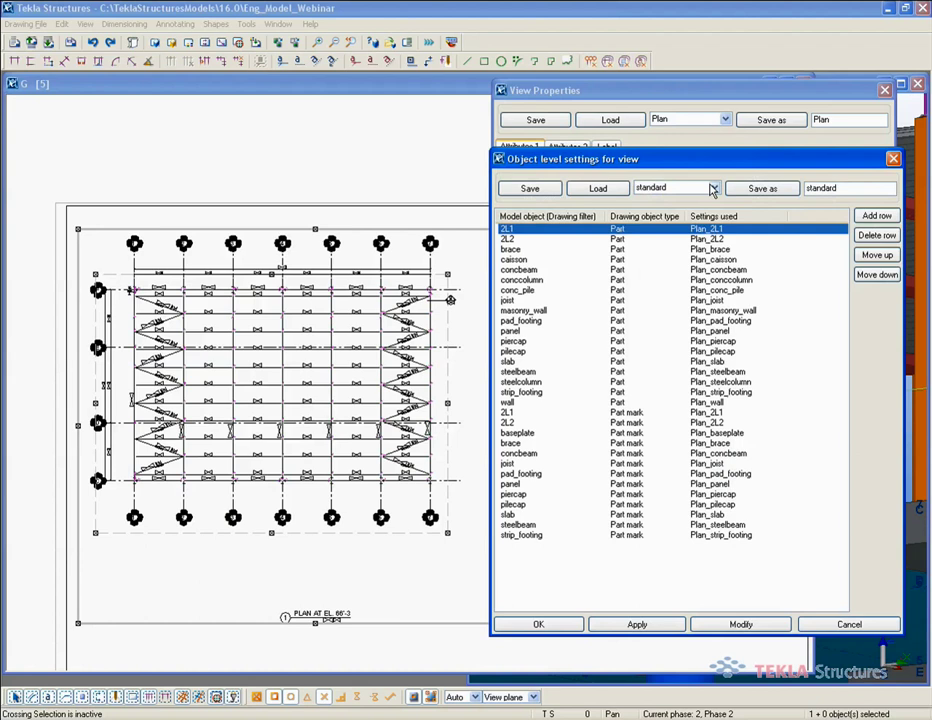
drag(699, 157, 680, 129)
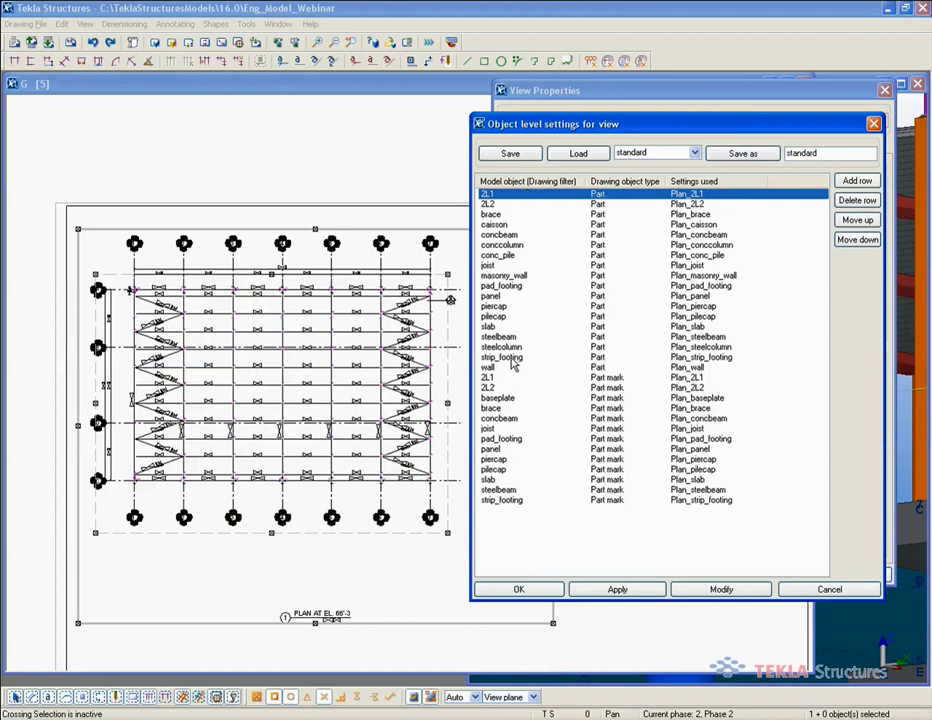
click(510, 358)
click(510, 358)
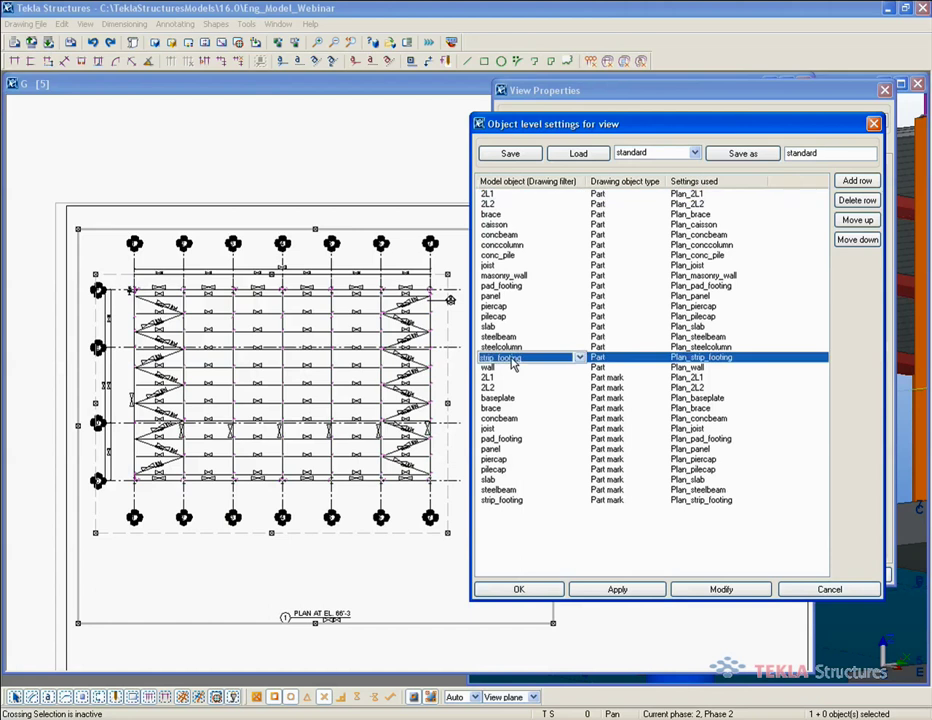
click(620, 360)
click(620, 360)
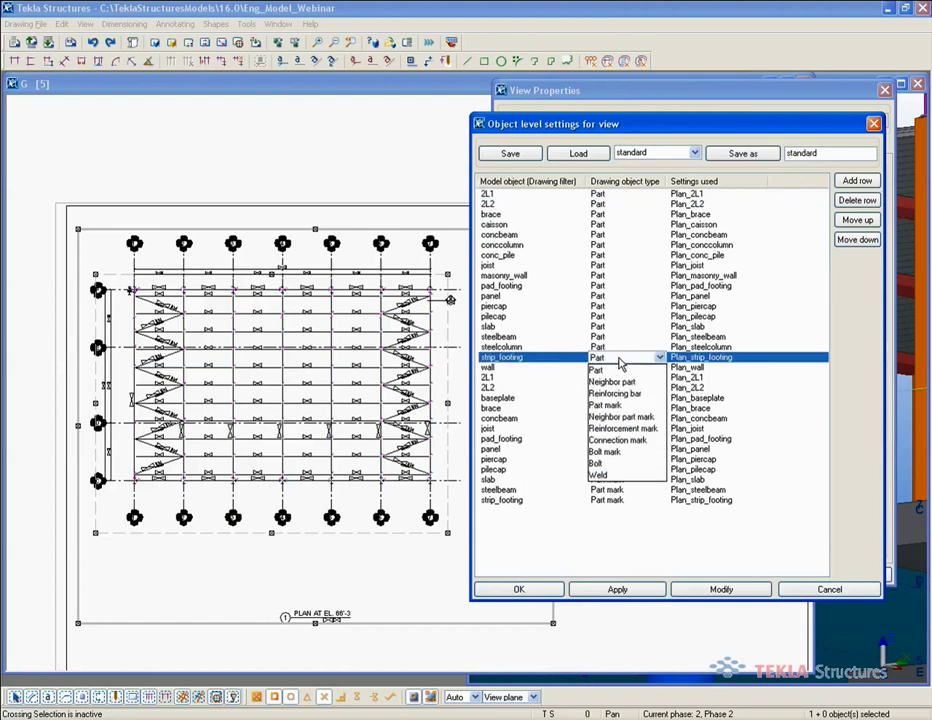
click(623, 368)
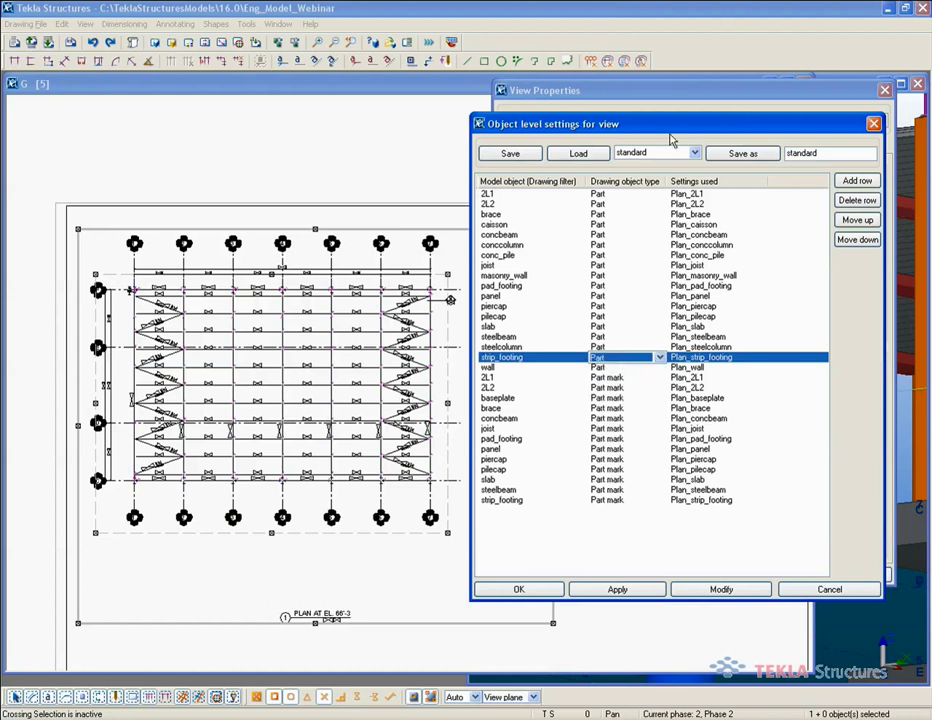
- Inspect the strip_footing rule's settings and model object lists without changing either
drag(655, 128, 282, 60)
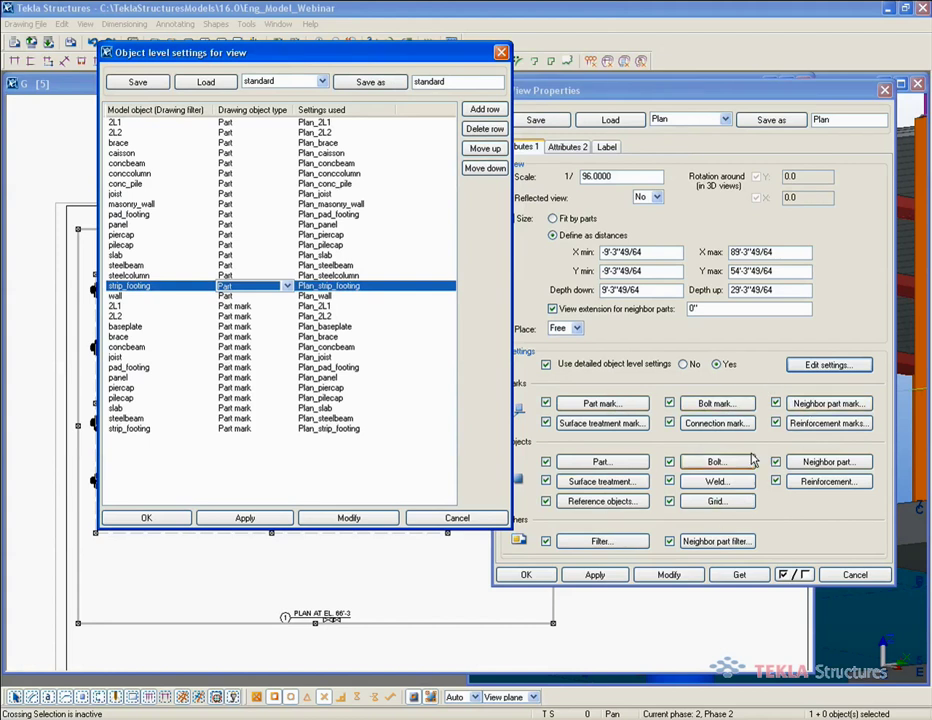
click(360, 288)
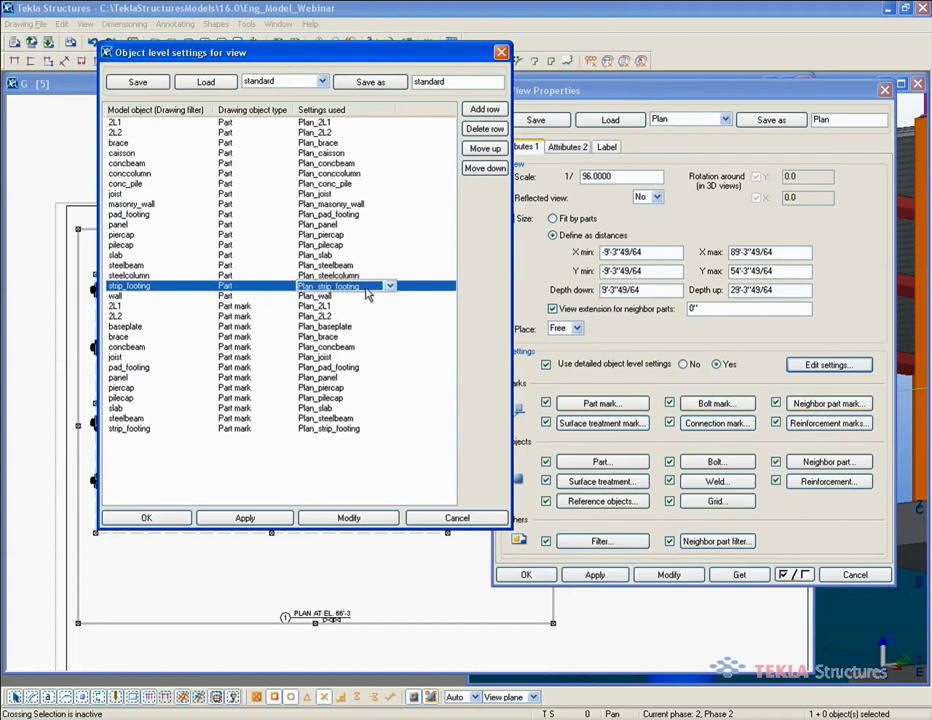
click(367, 290)
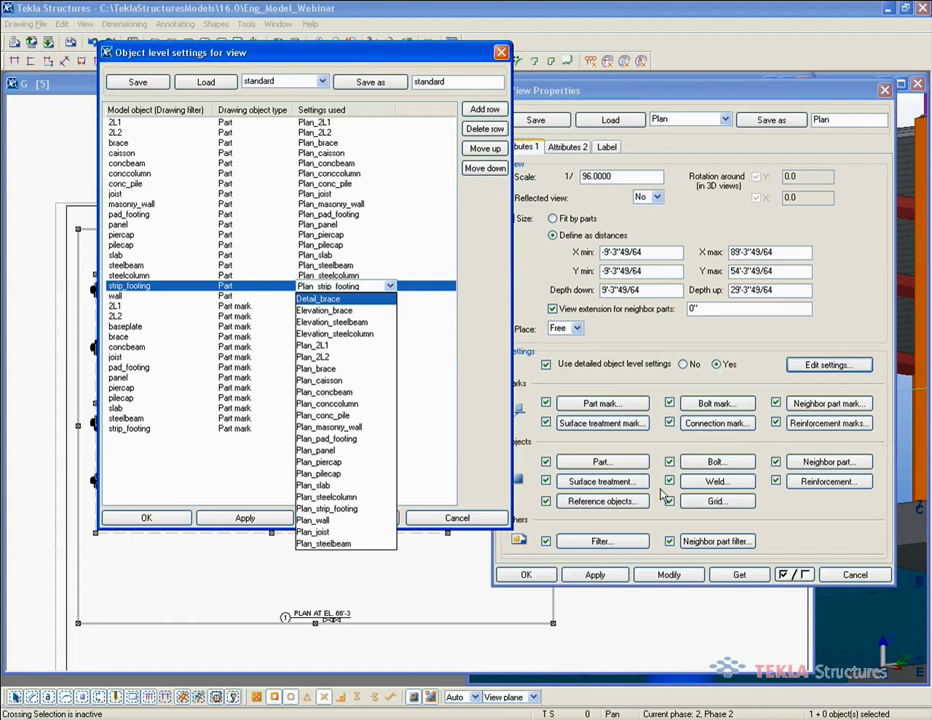
key(Escape)
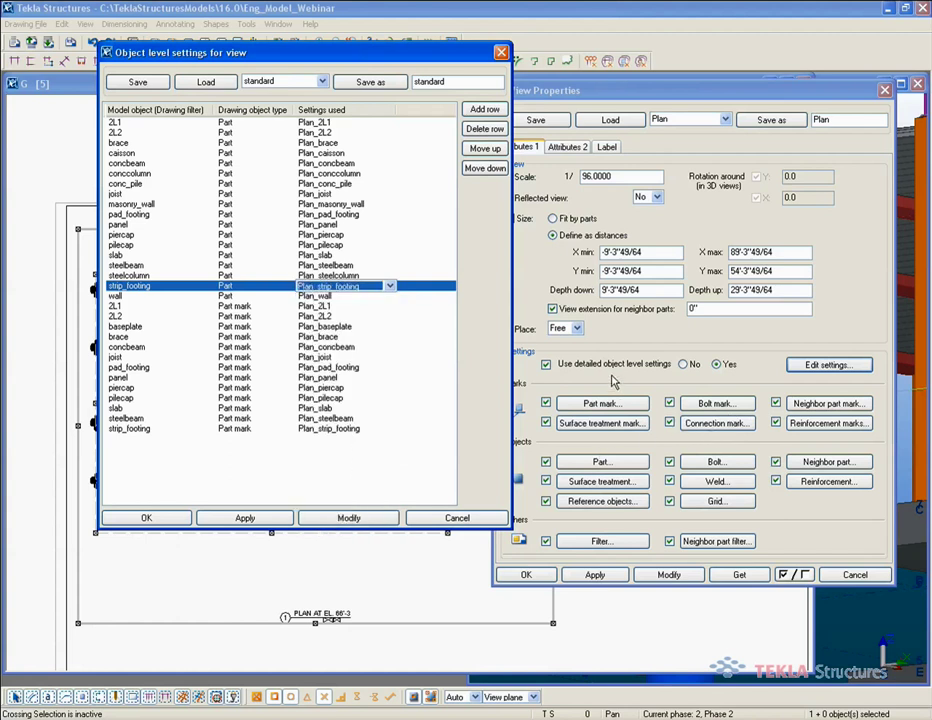
click(144, 288)
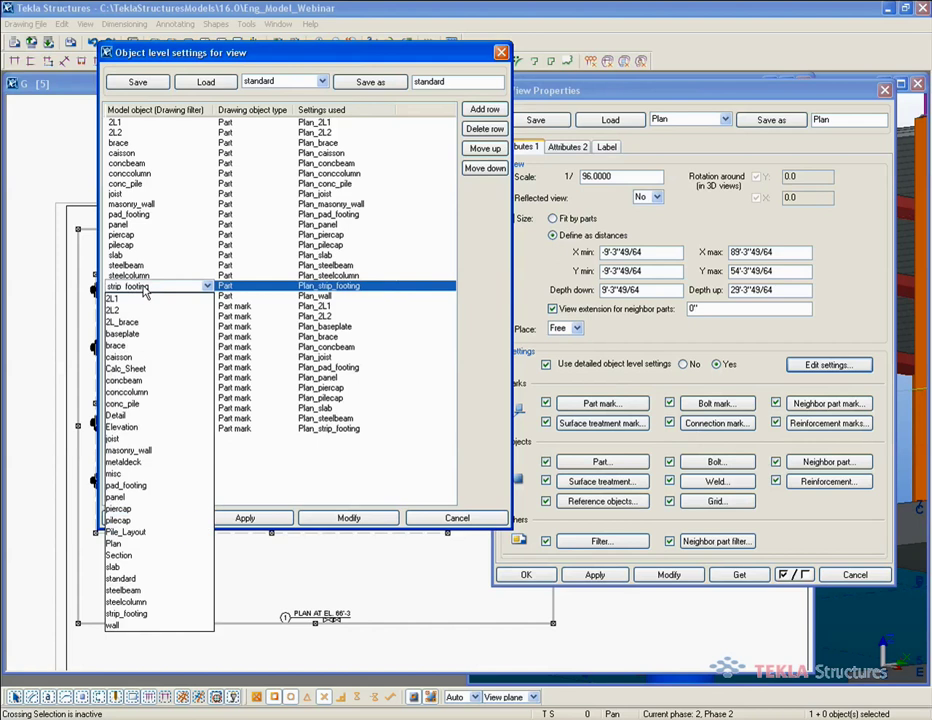
click(144, 288)
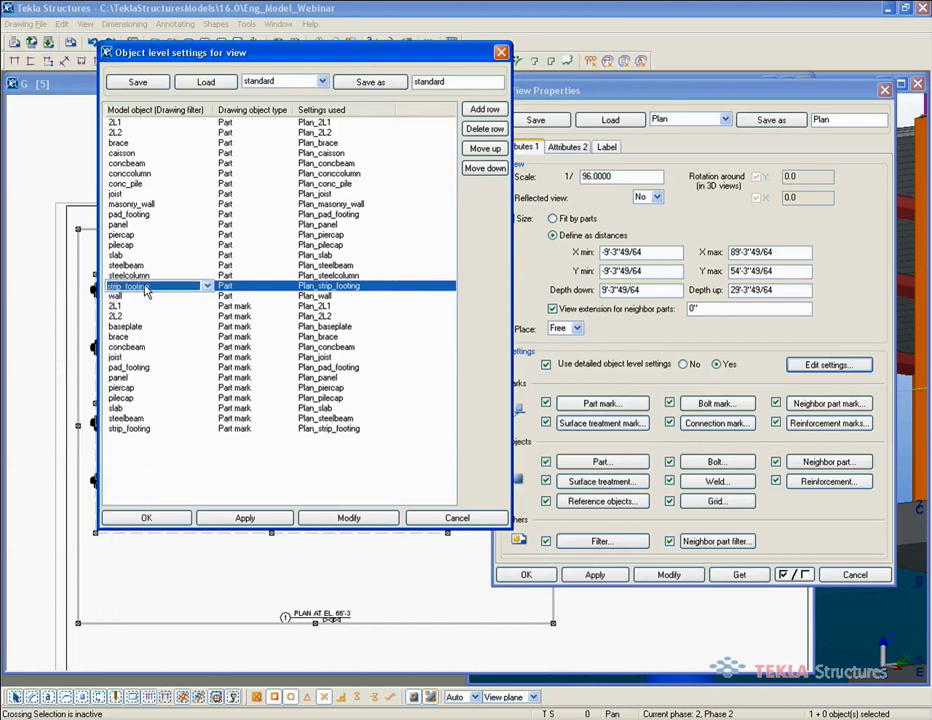
- Load the strip_footing view filter, which keeps parts whose Design Name equals STRIP*
click(591, 541)
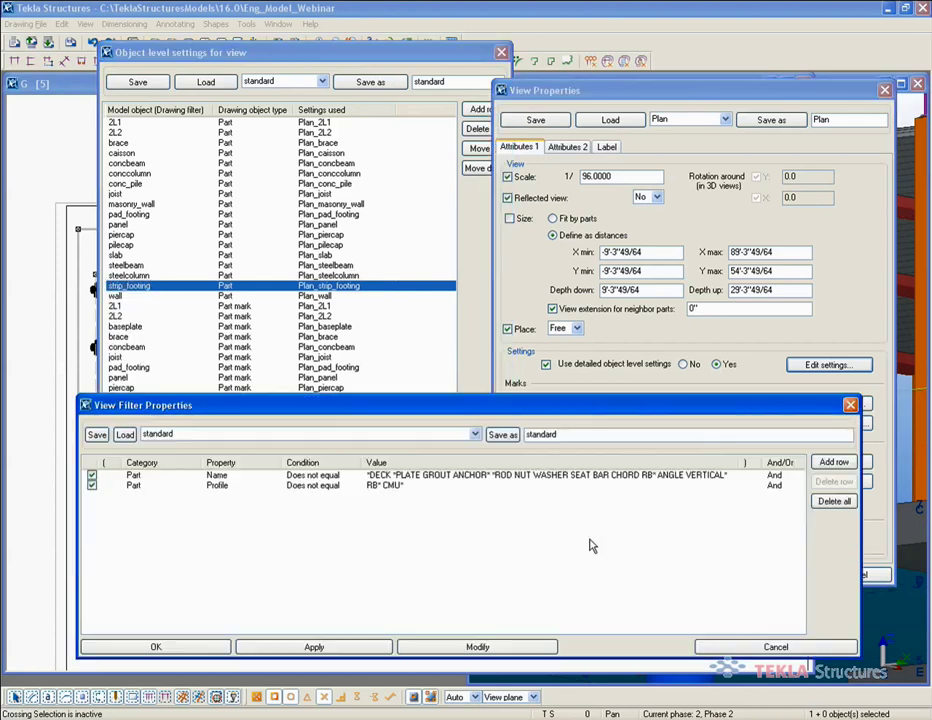
click(340, 437)
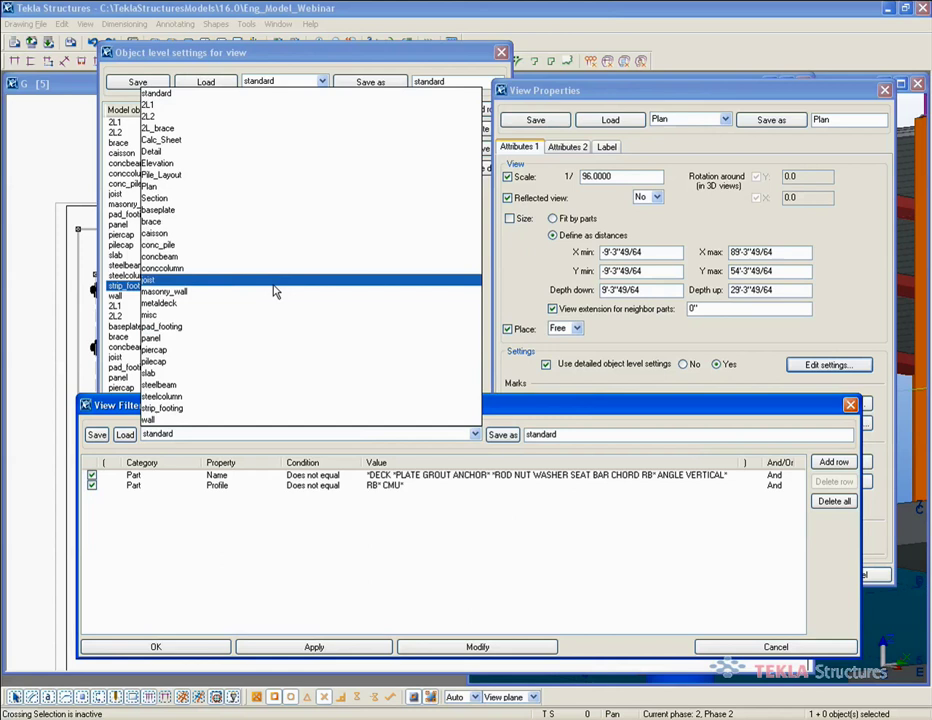
click(258, 410)
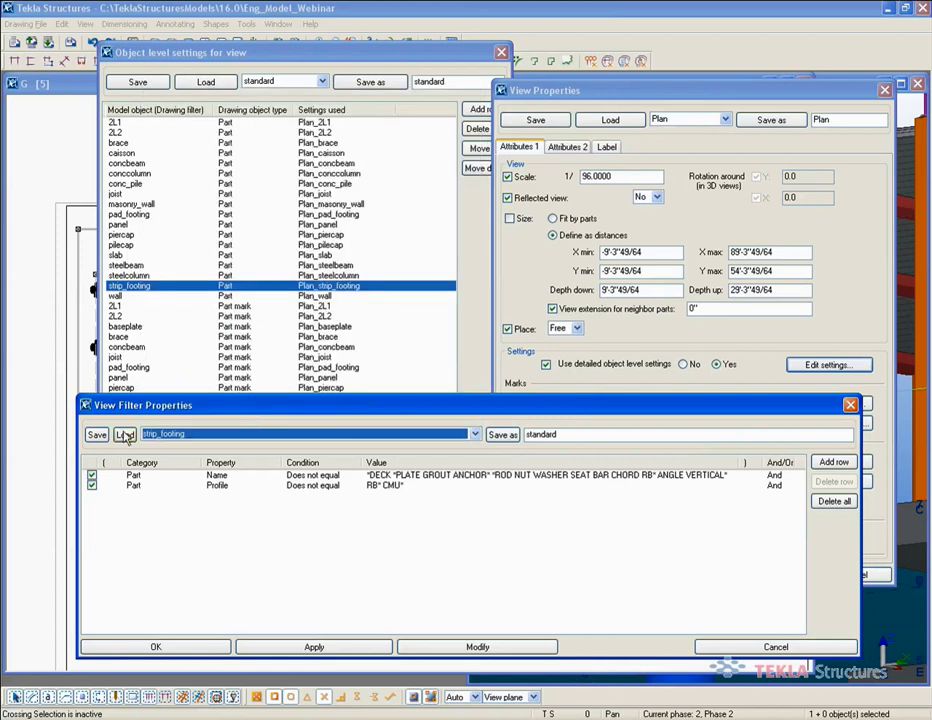
click(126, 435)
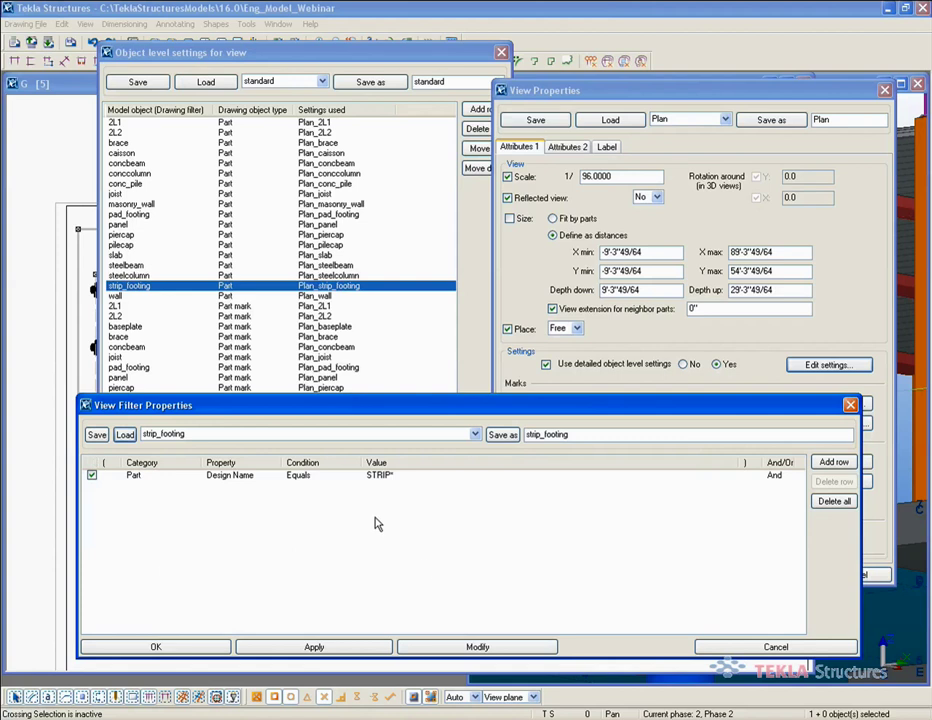
- Cancel the filter and inspect the strip_footing Part and Part mark object-level rules
click(776, 648)
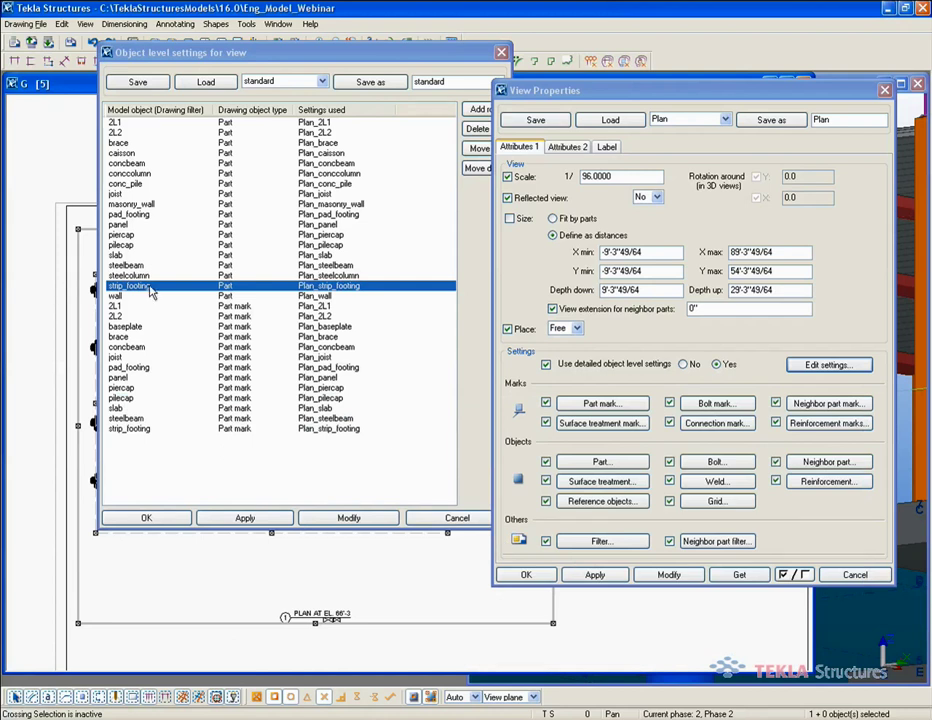
click(152, 291)
click(230, 288)
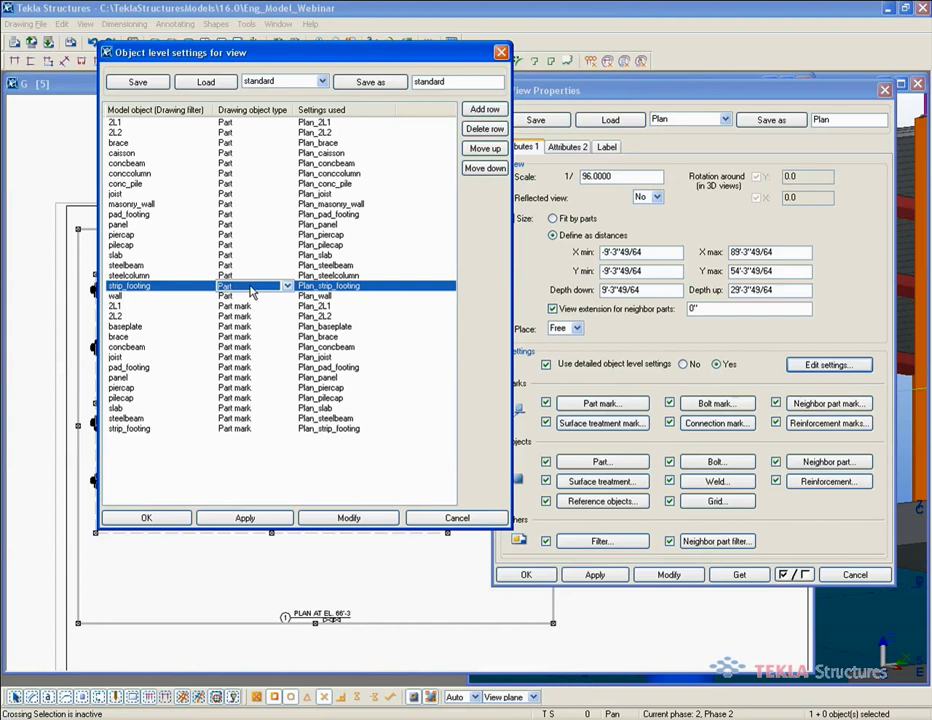
click(229, 429)
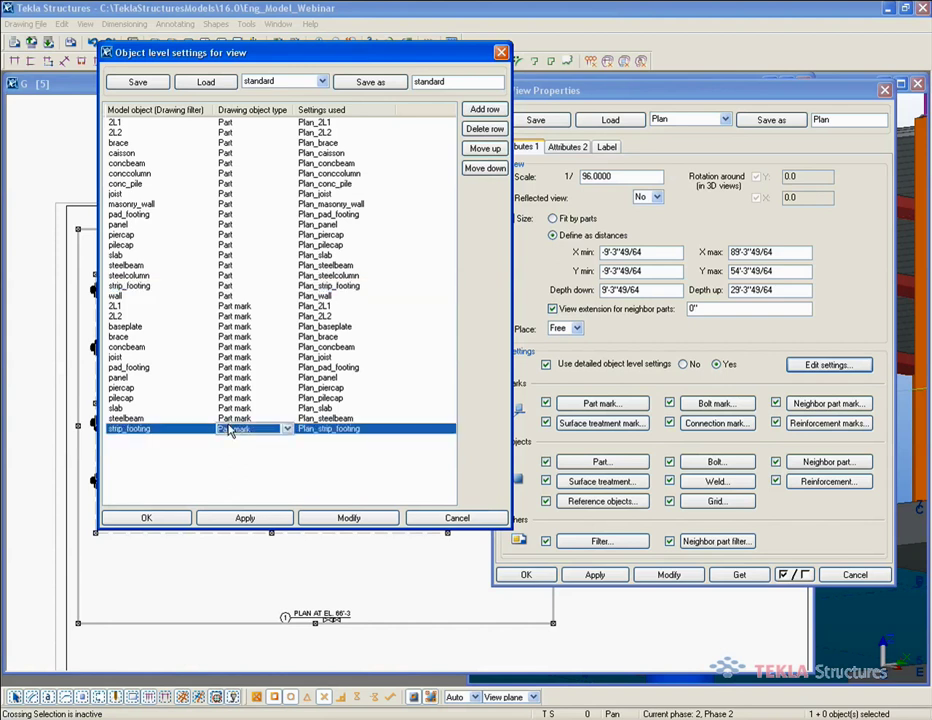
click(237, 287)
click(343, 287)
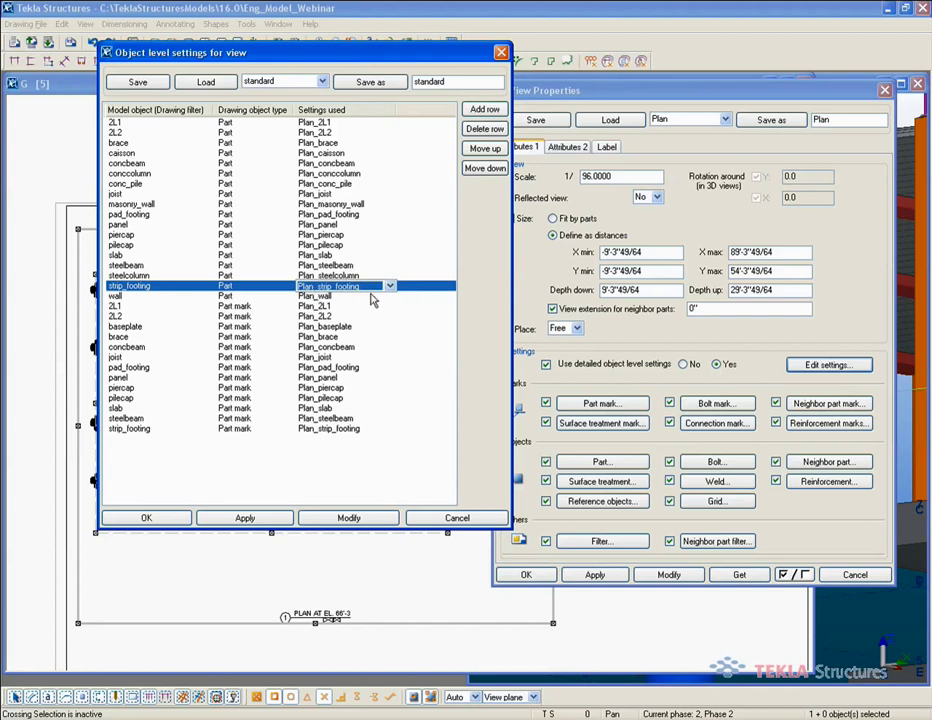
- Load the Plan_strip_footing part settings in the view's part properties
click(591, 461)
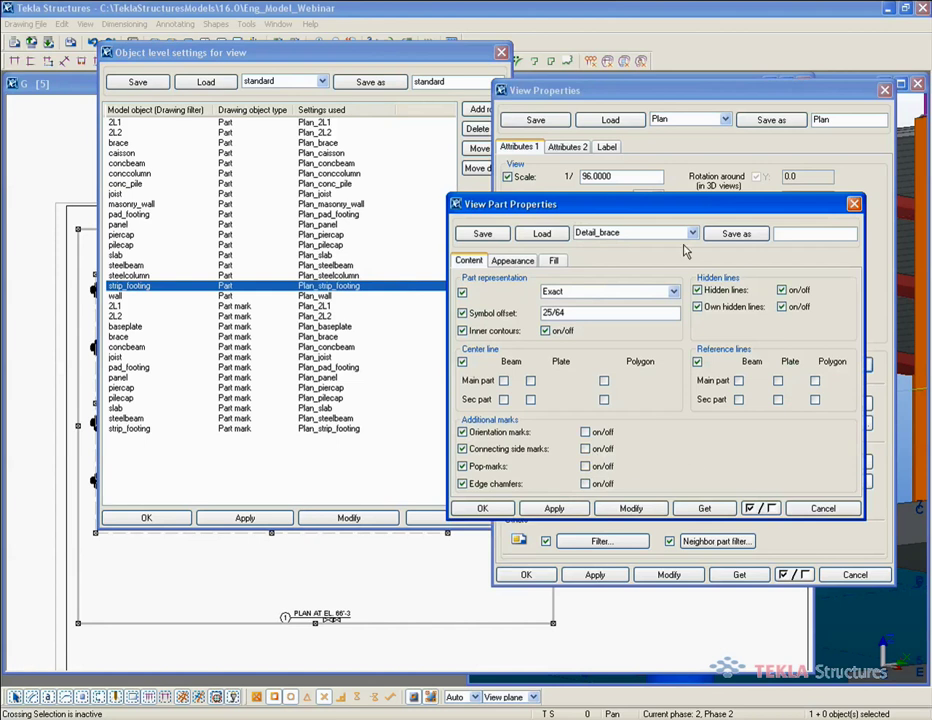
drag(649, 206, 652, 142)
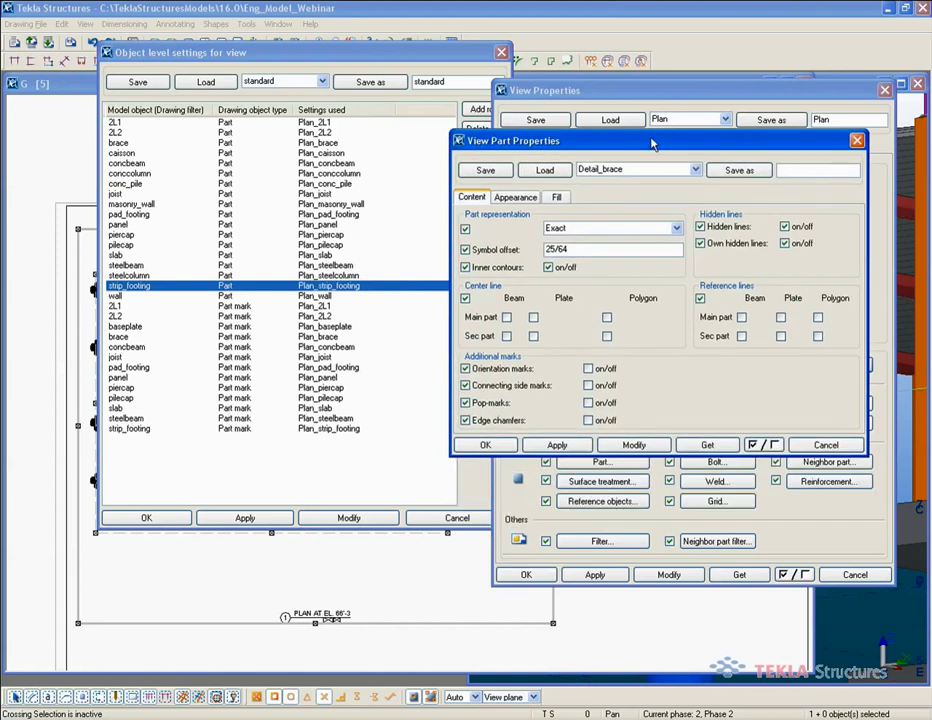
click(610, 172)
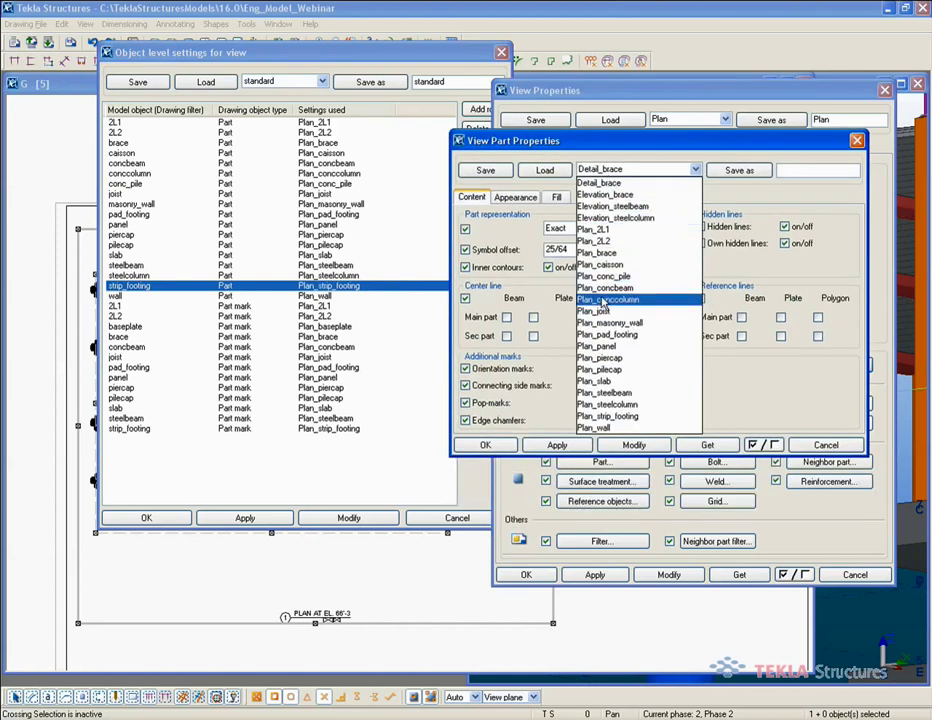
click(608, 416)
click(545, 171)
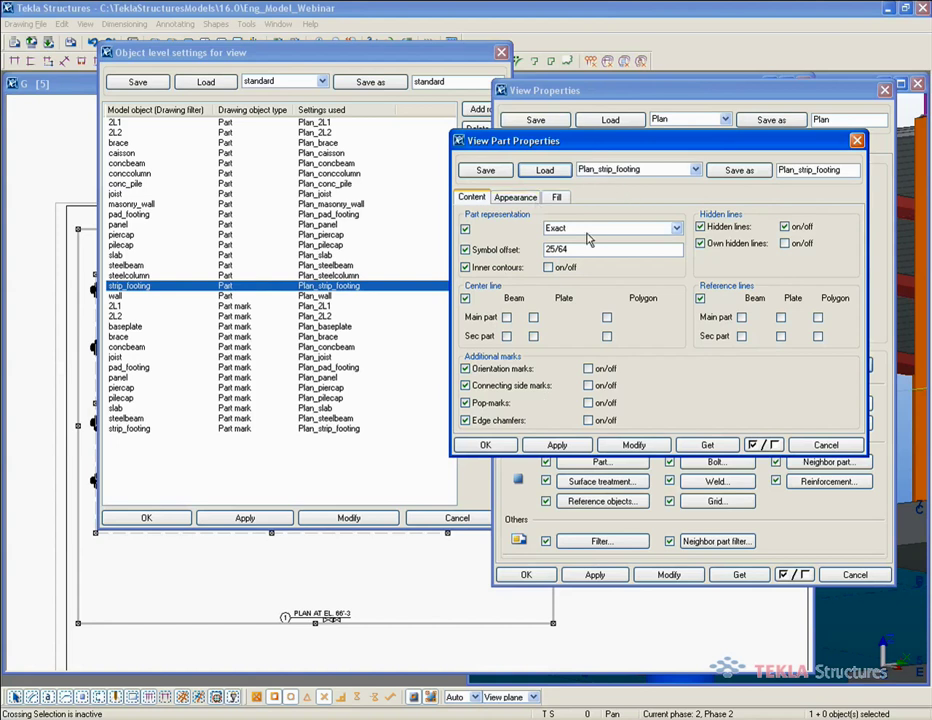
- Review the strip footing Appearance and Fill settings, then cancel without changes
click(510, 197)
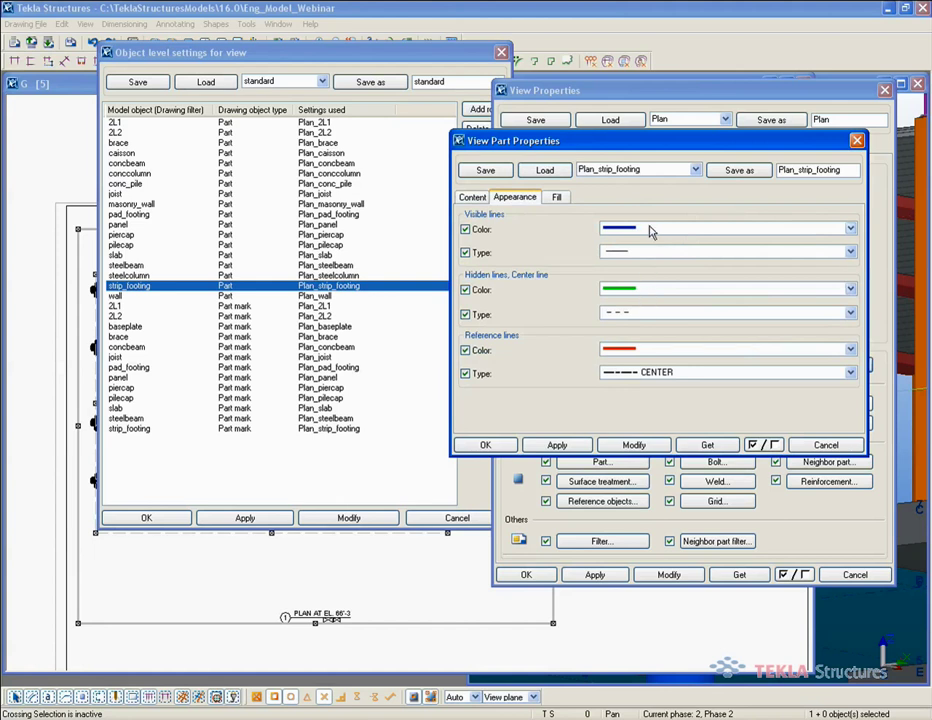
click(556, 196)
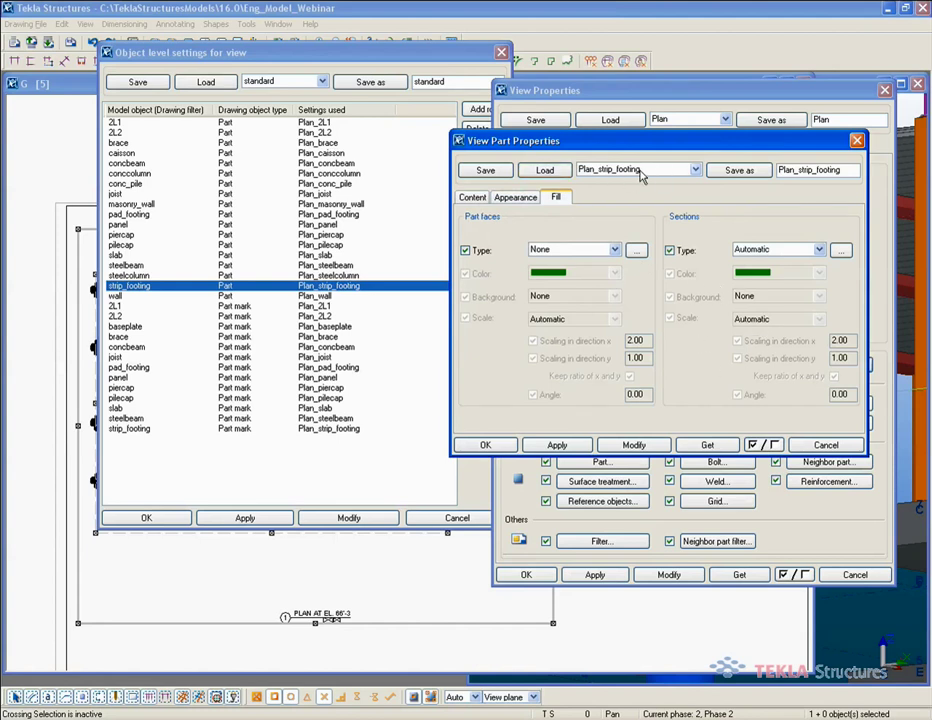
click(824, 446)
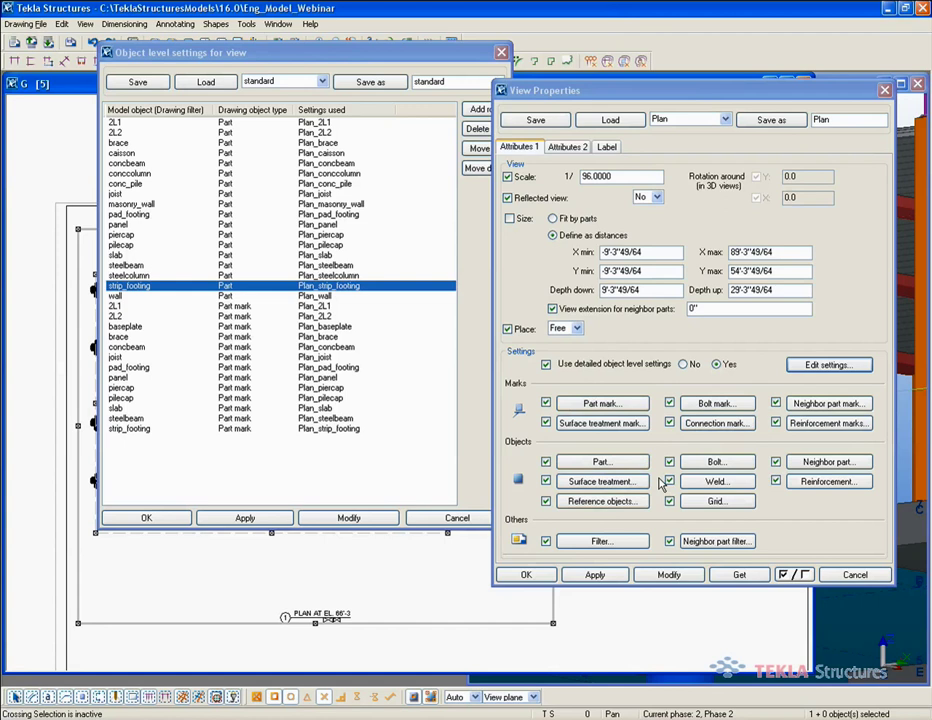
- Bring the Object level settings for view dialog to the front
click(228, 54)
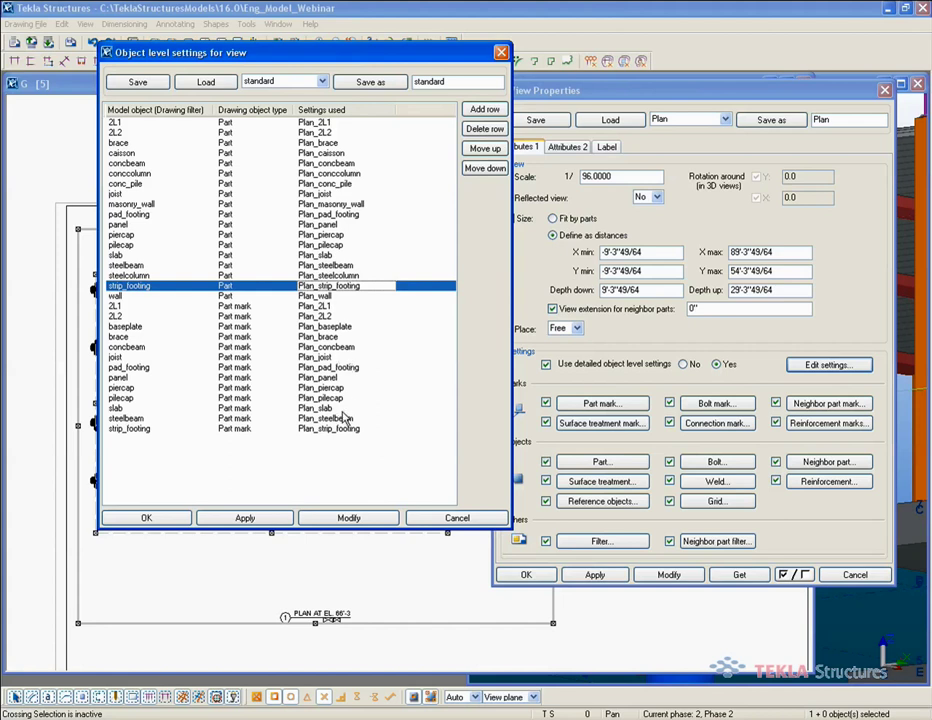
- Load the Elevation view settings and inspect their steelcolumn part mark rule
click(455, 520)
click(690, 119)
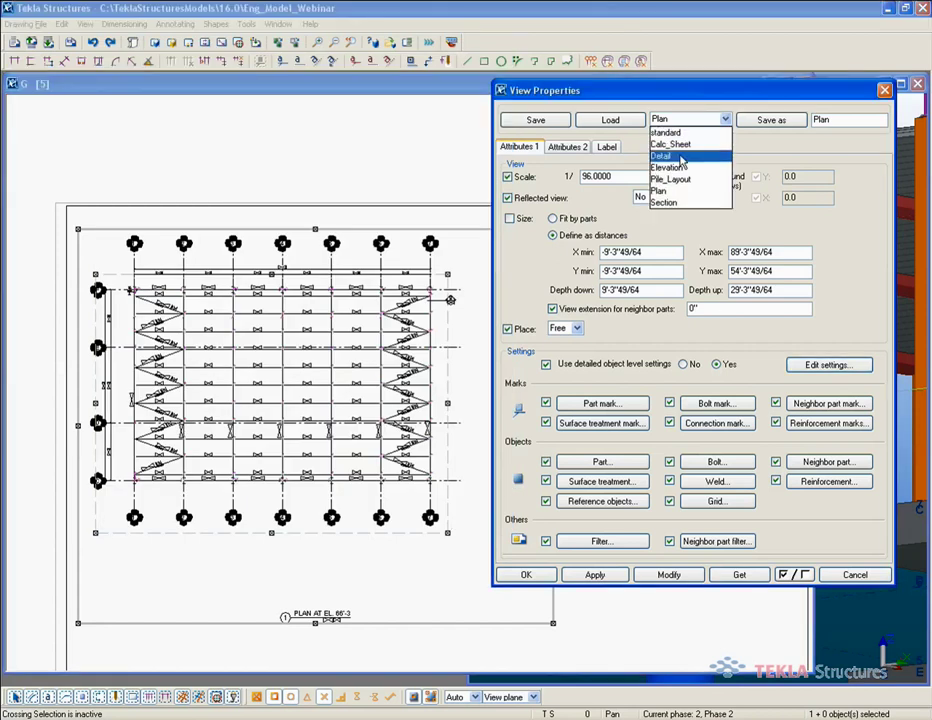
click(668, 167)
click(612, 119)
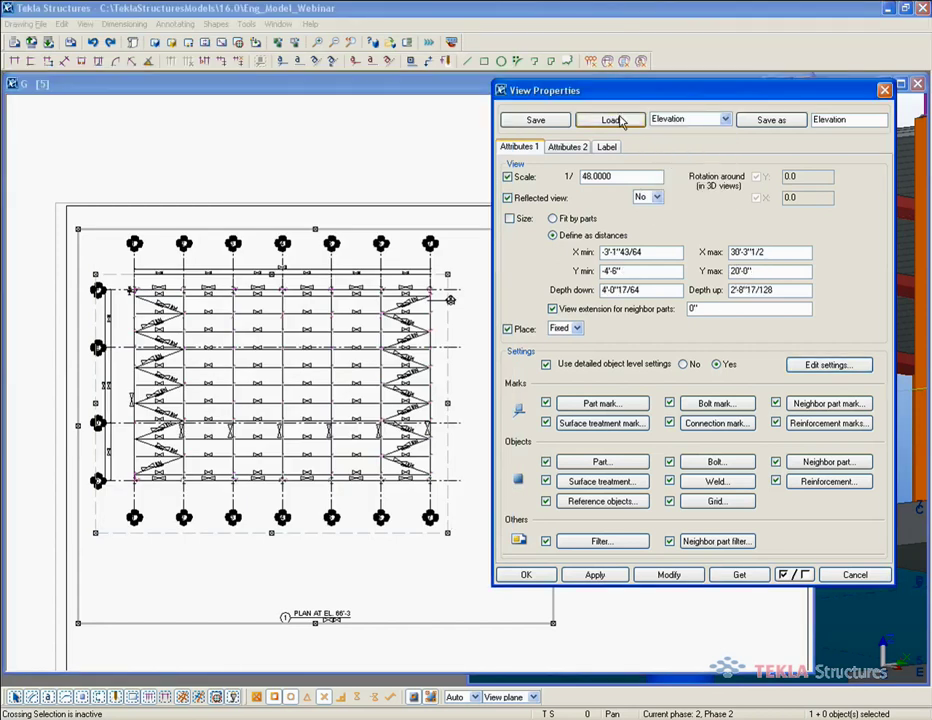
click(815, 367)
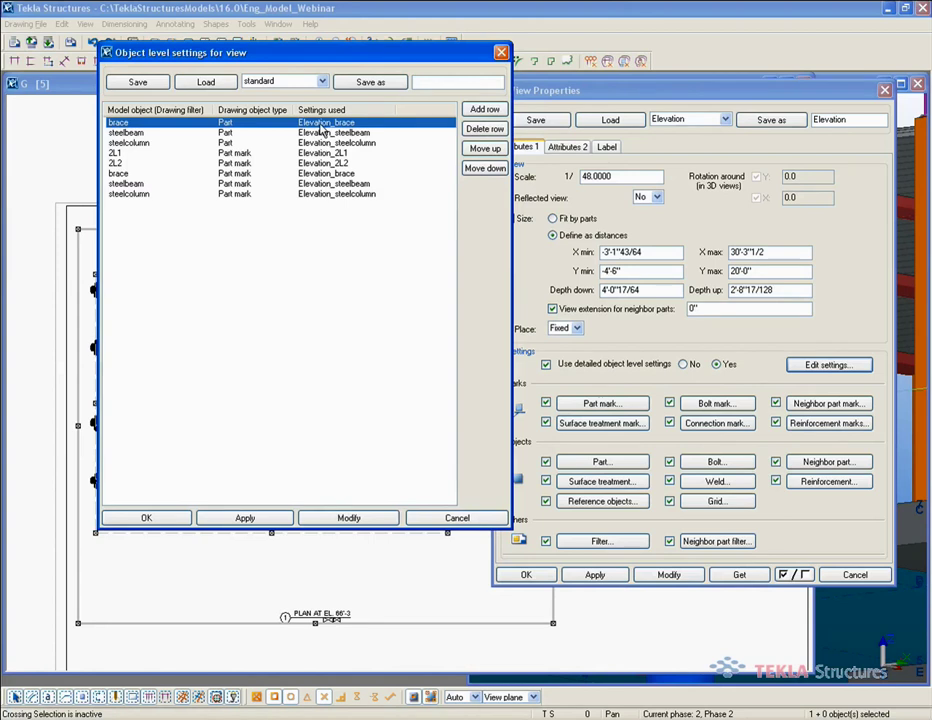
click(320, 195)
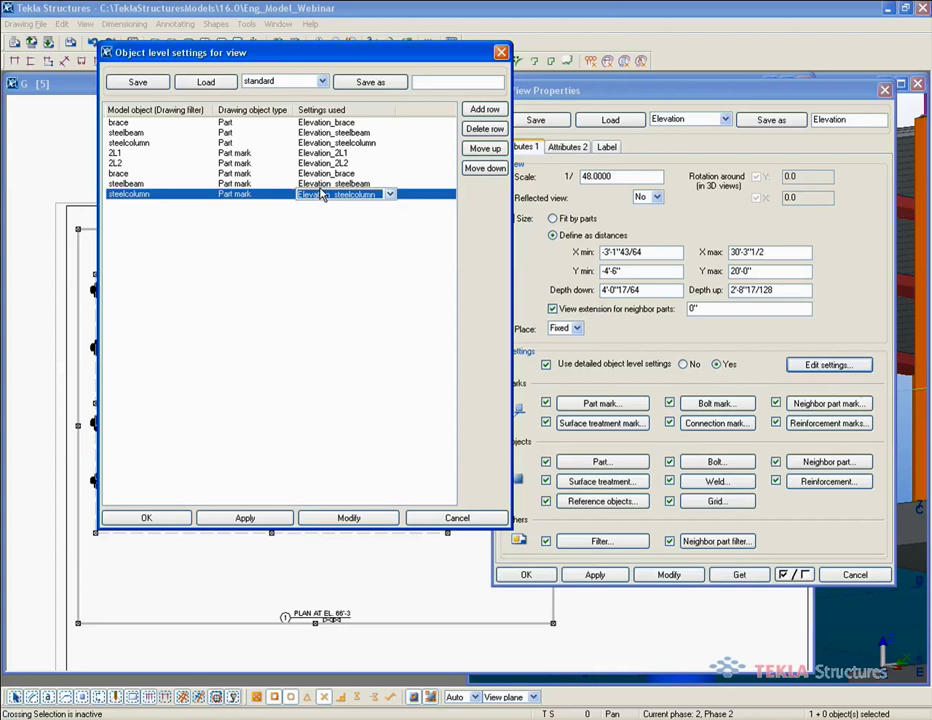
click(457, 522)
- Load the Section view settings and show their object-level rules
click(690, 120)
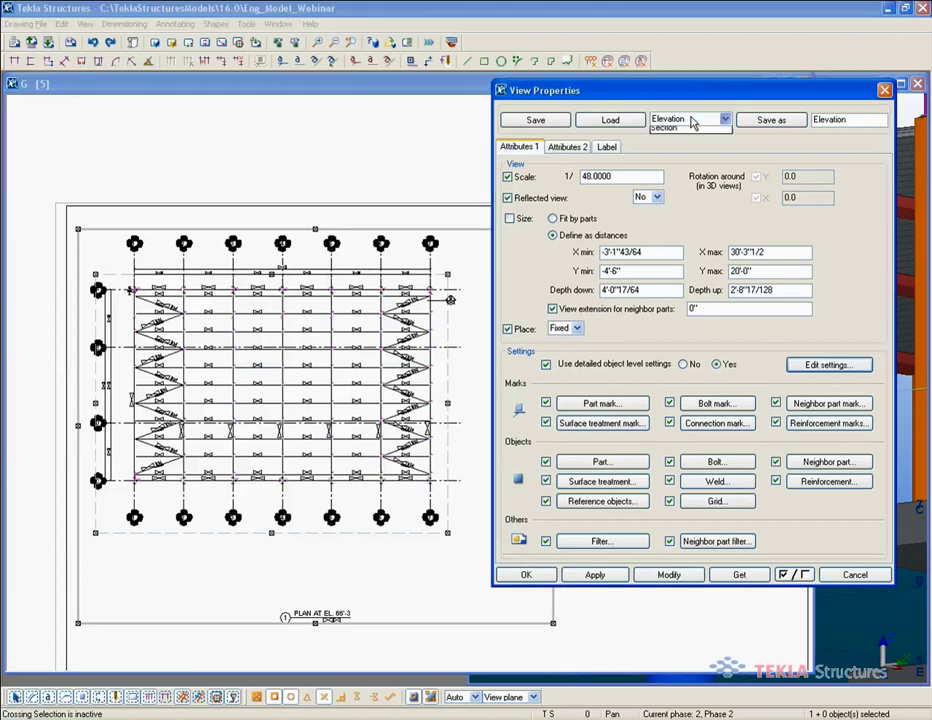
click(680, 201)
click(610, 120)
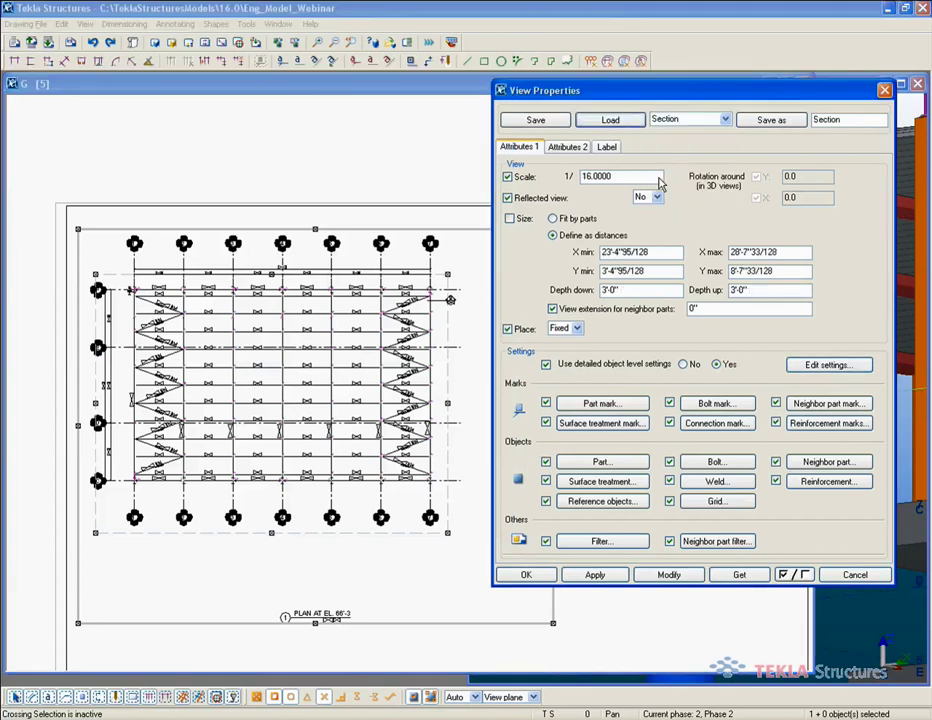
click(826, 366)
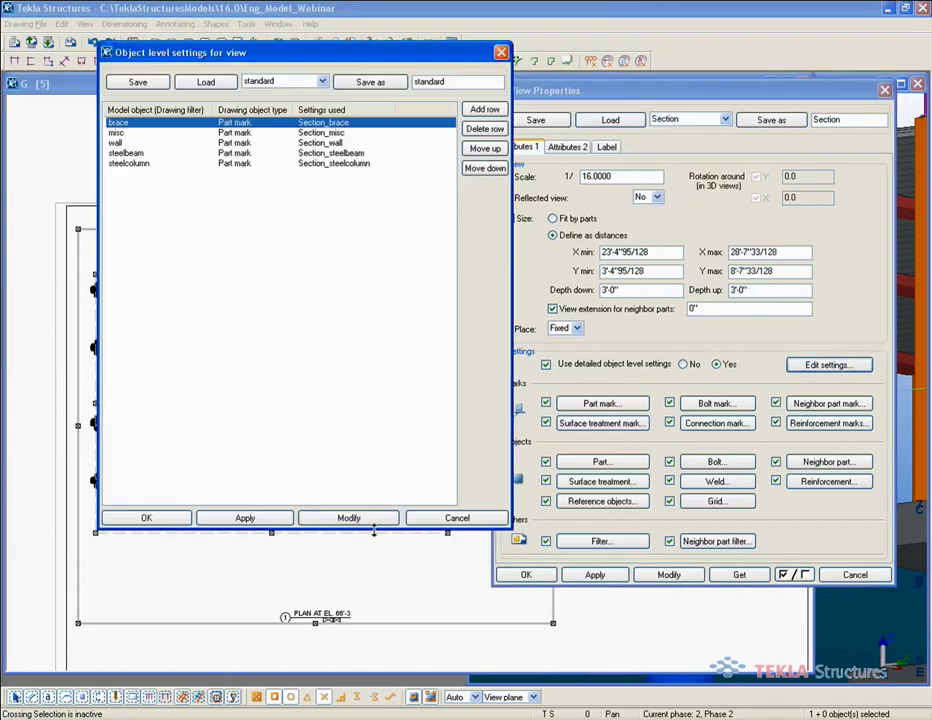
- Shrink the settings list and zoom in on the section view's W16 beam
drag(375, 533, 375, 263)
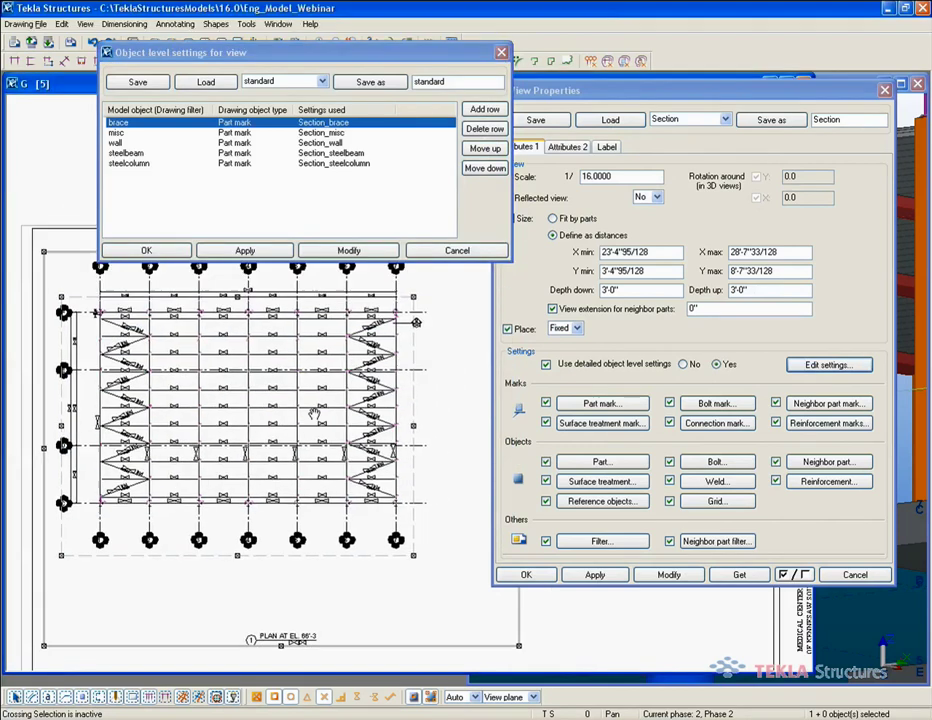
middle_drag(229, 480, 60, 446)
scroll(300, 480, up, 5)
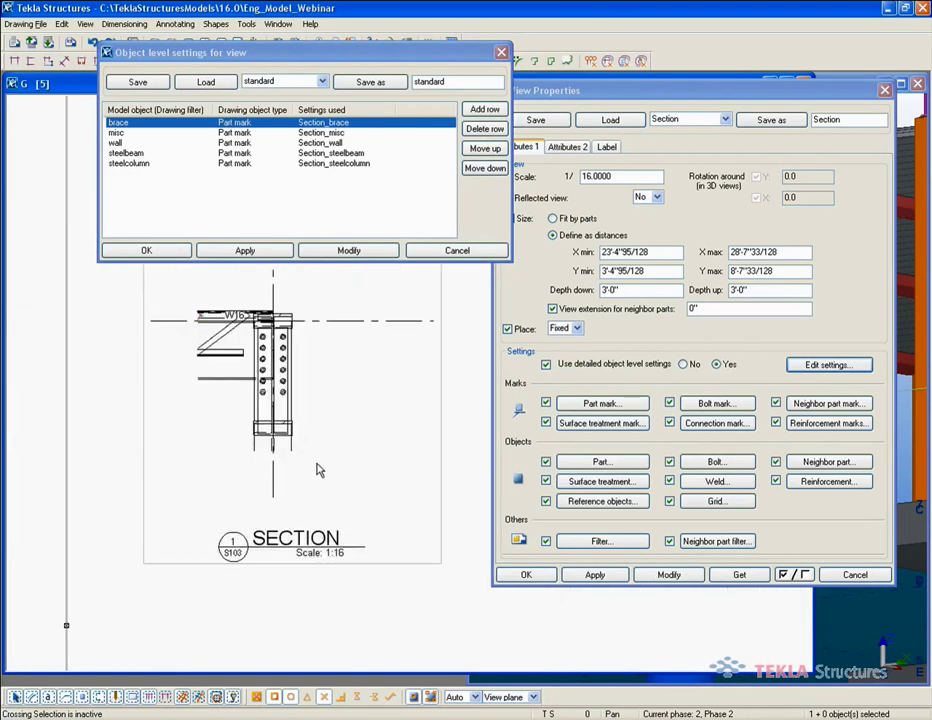
scroll(200, 345, up, 3)
scroll(195, 340, down, 1)
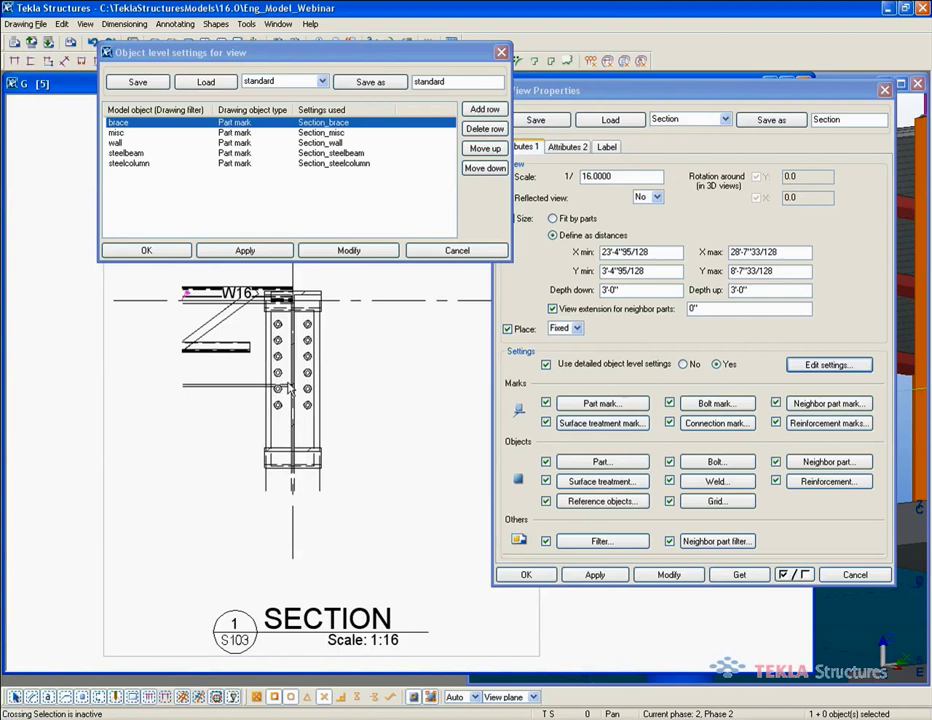
scroll(243, 350, up, 2)
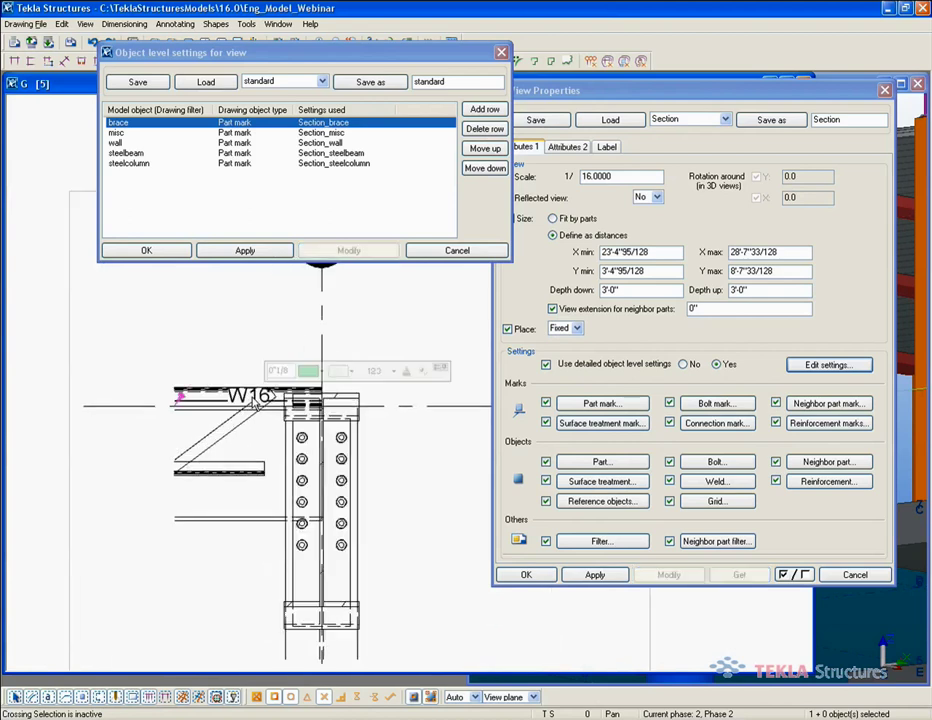
- Move the W16 part mark above the beam, then cancel the object-level settings list
drag(242, 368, 230, 354)
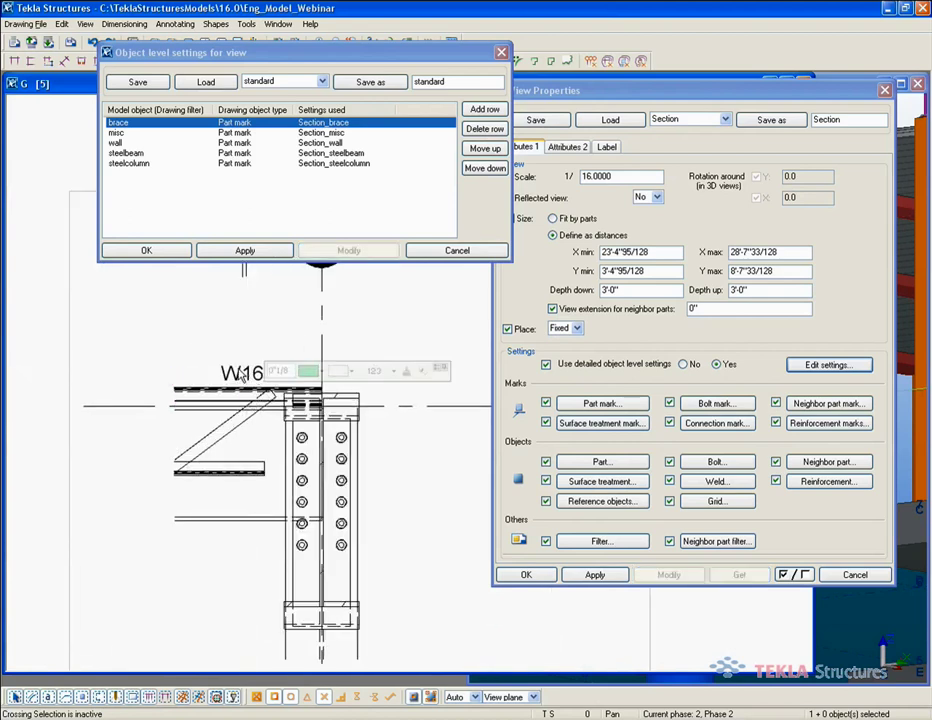
scroll(235, 360, up, 2)
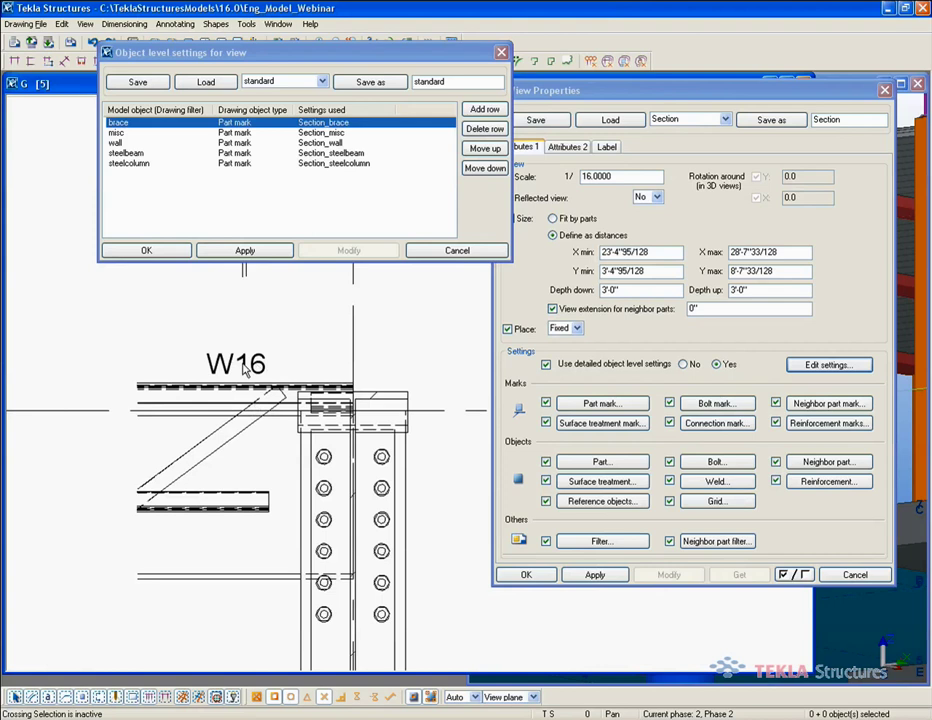
click(243, 368)
scroll(290, 420, down, 2)
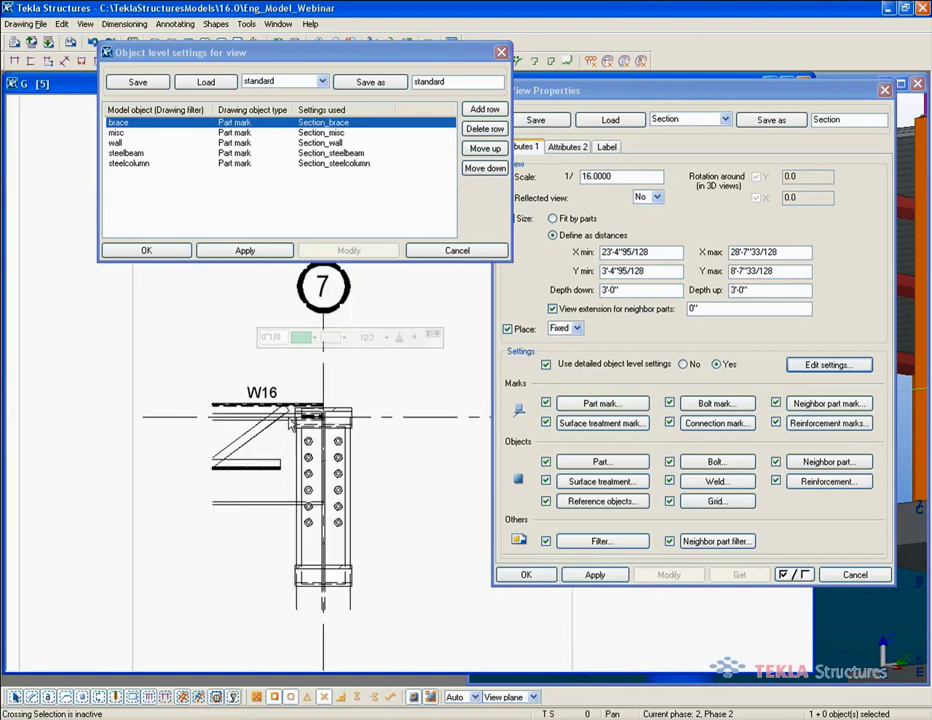
scroll(290, 420, down, 3)
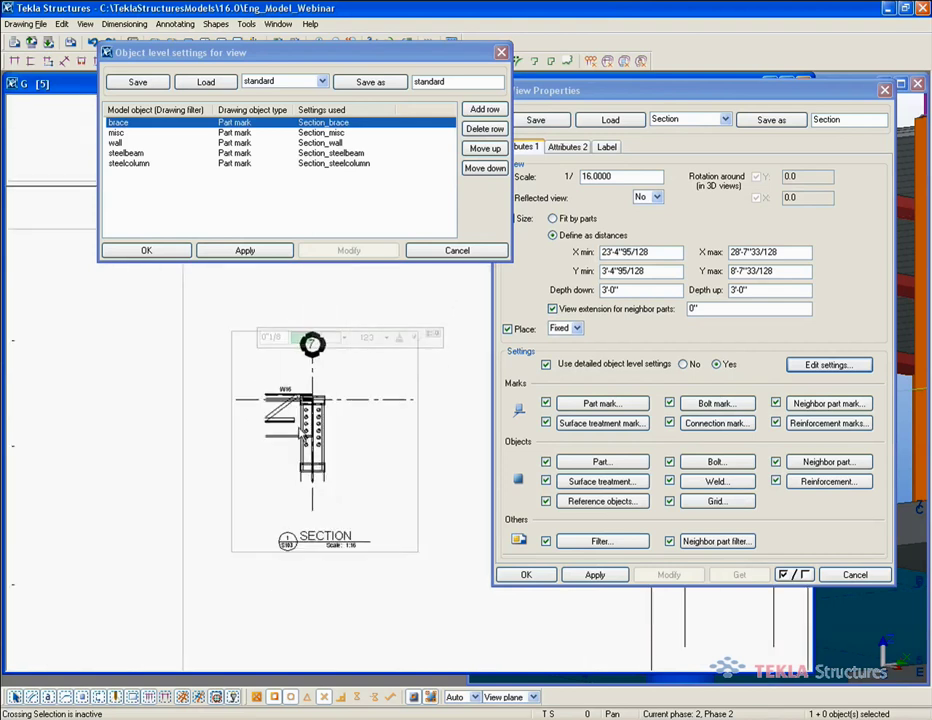
click(462, 250)
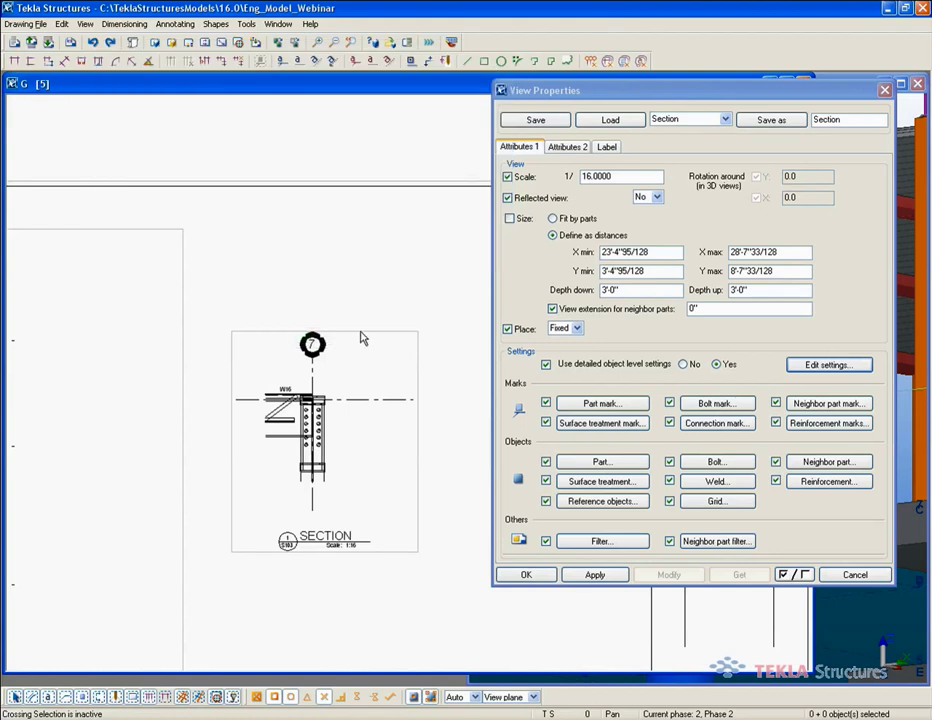
scroll(362, 338, down, 4)
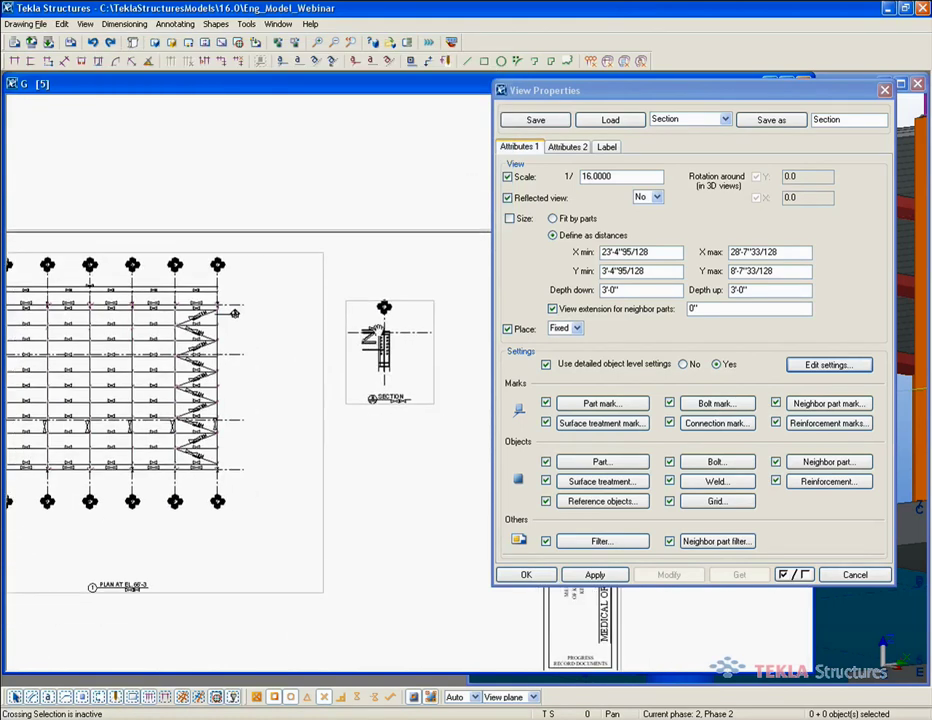
middle_drag(335, 347, 383, 333)
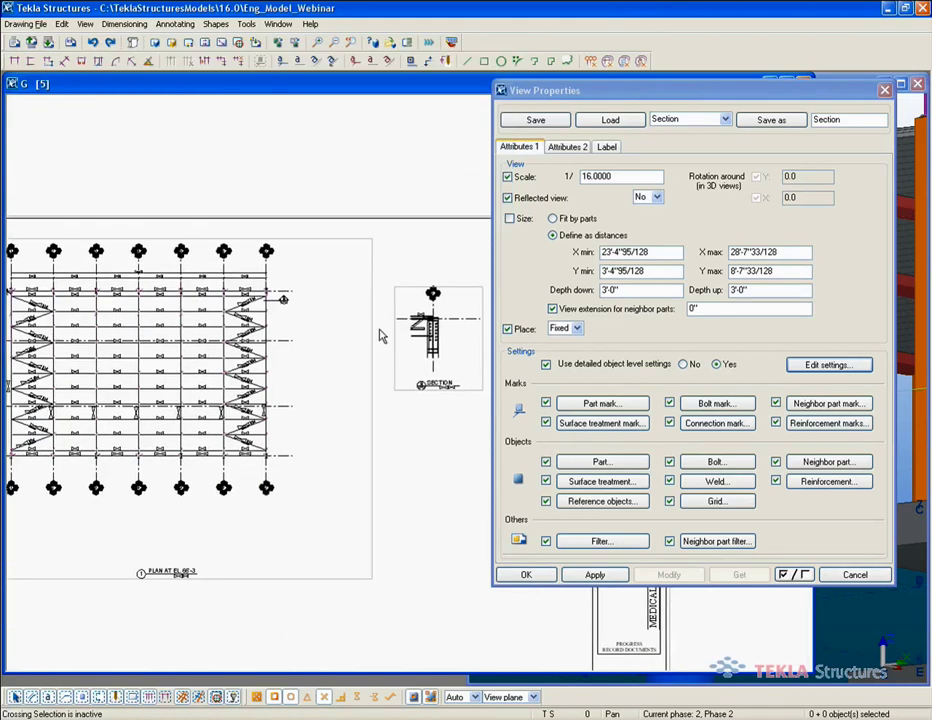
click(684, 365)
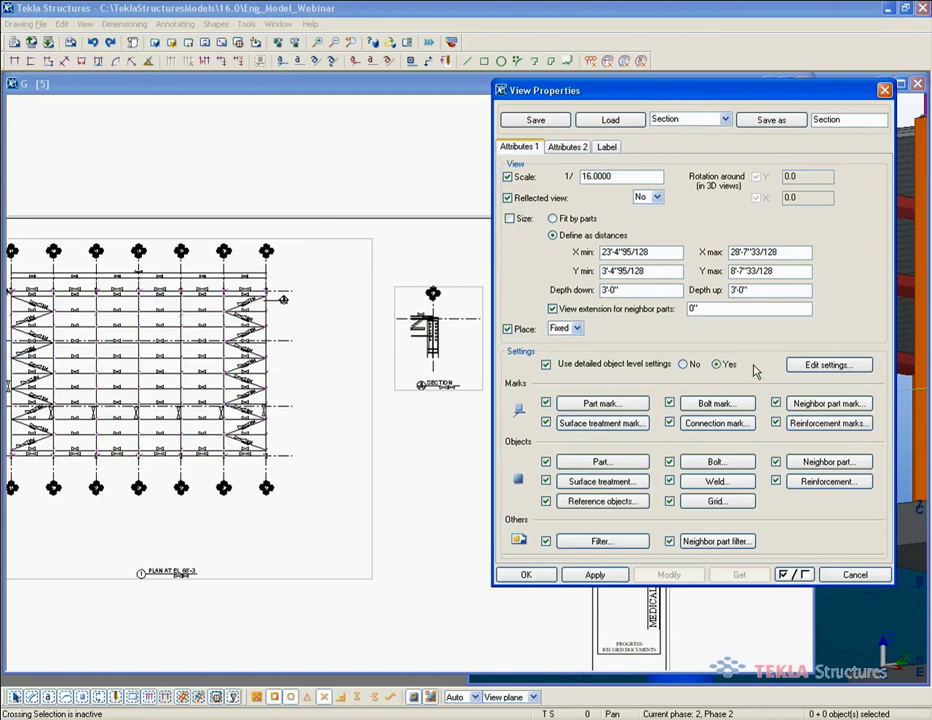
click(815, 364)
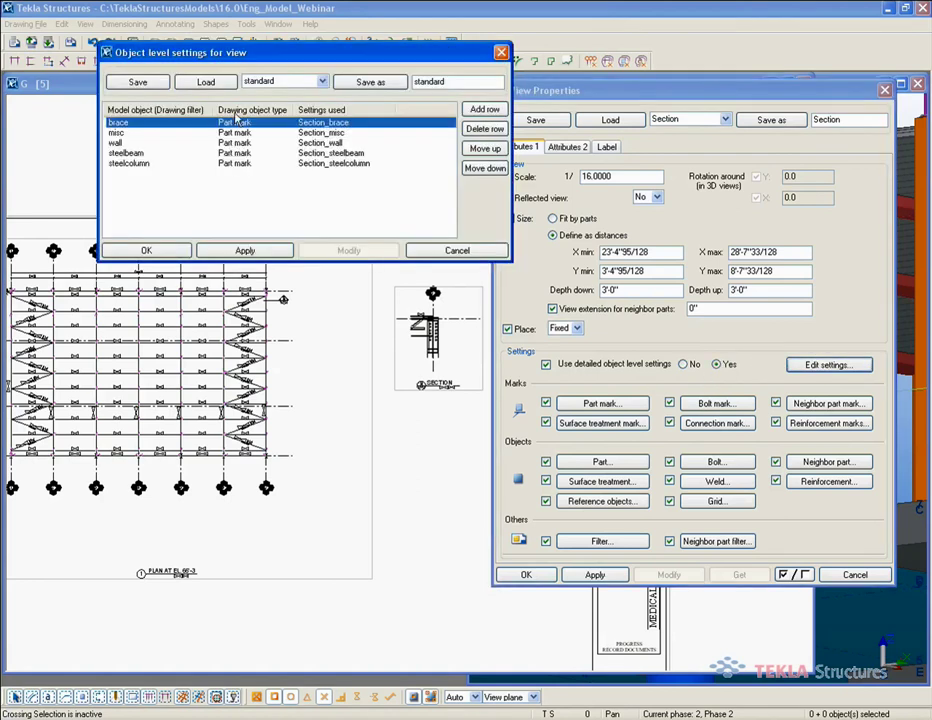
click(323, 82)
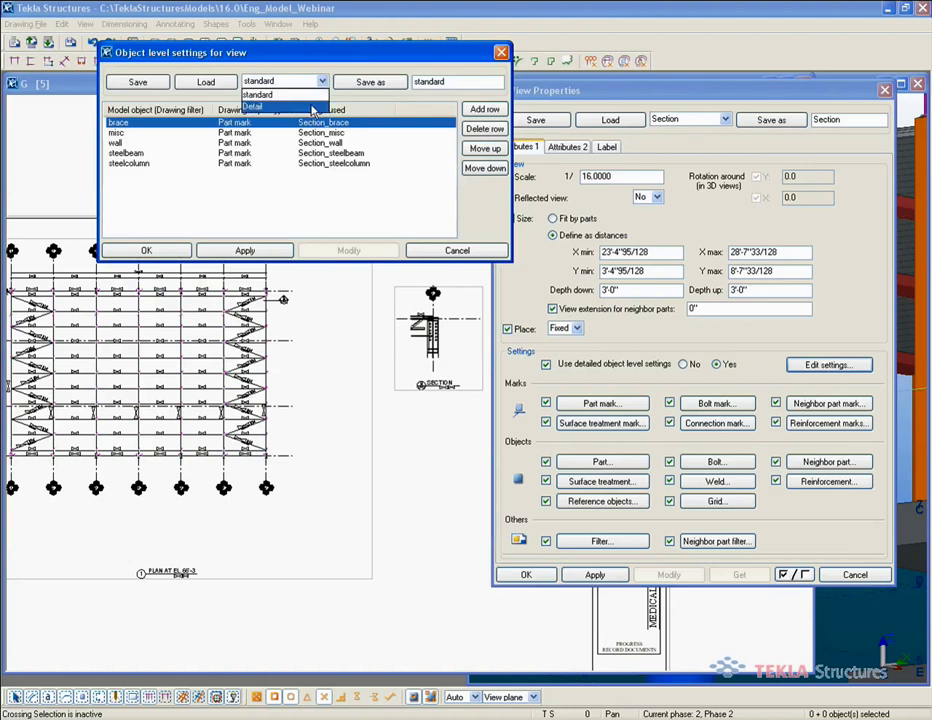
click(480, 251)
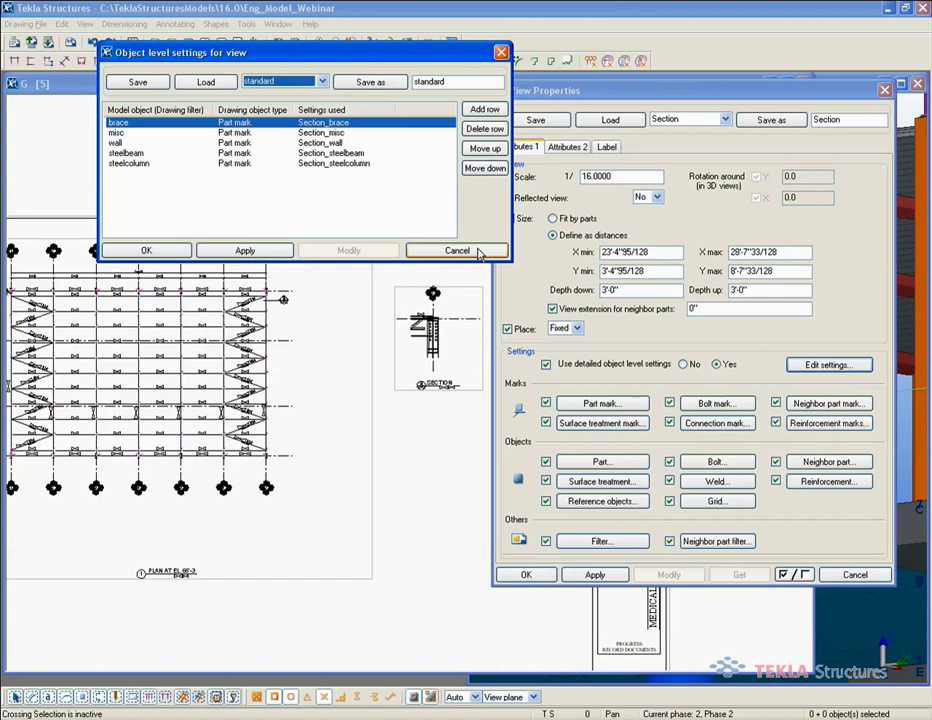
click(480, 251)
click(706, 124)
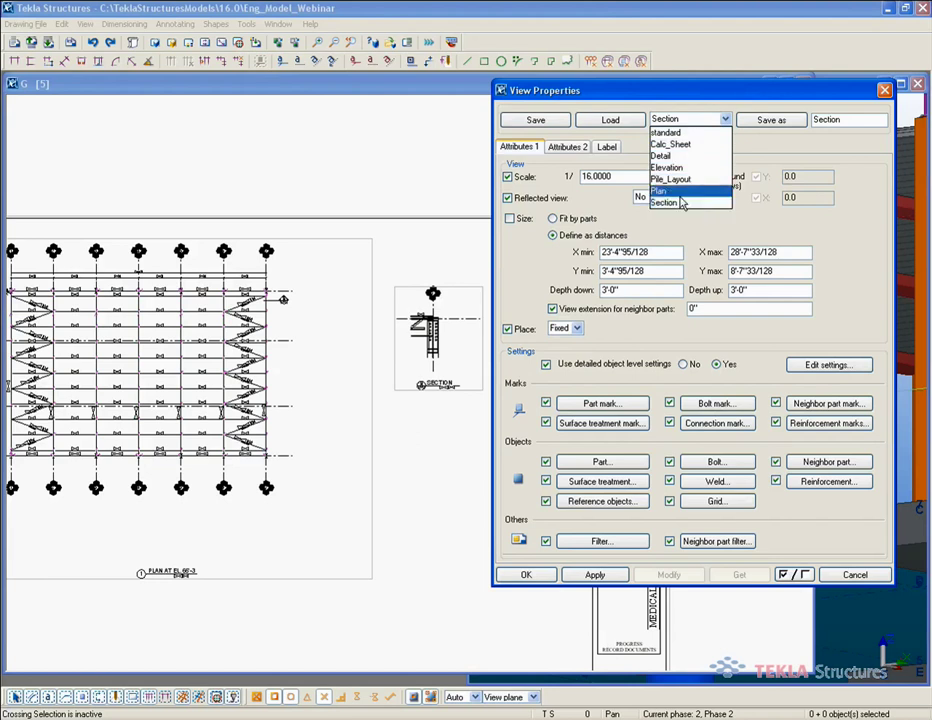
click(757, 160)
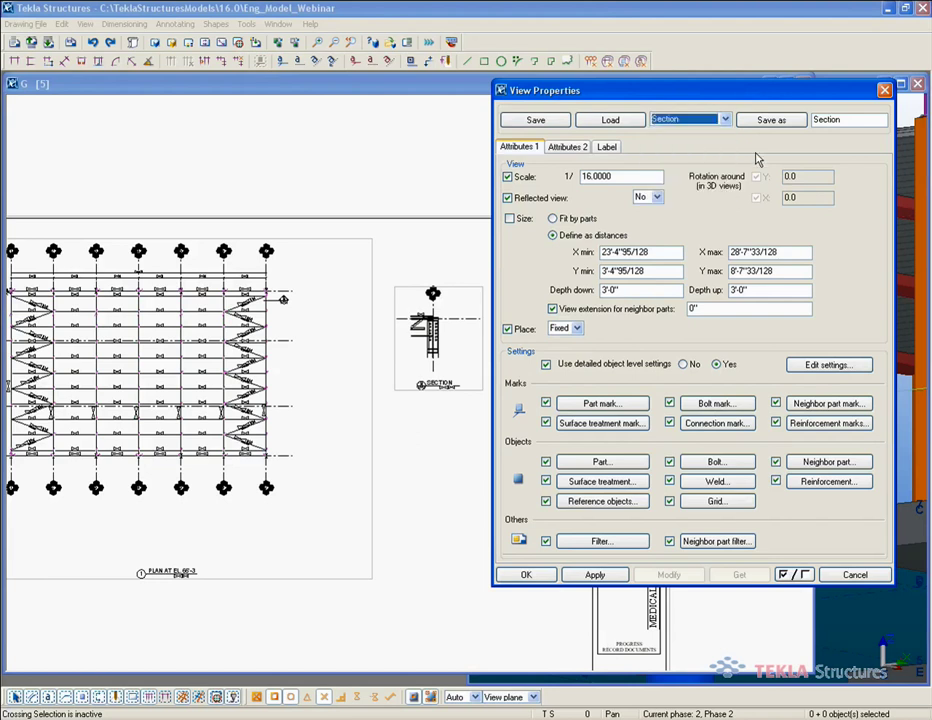
click(822, 364)
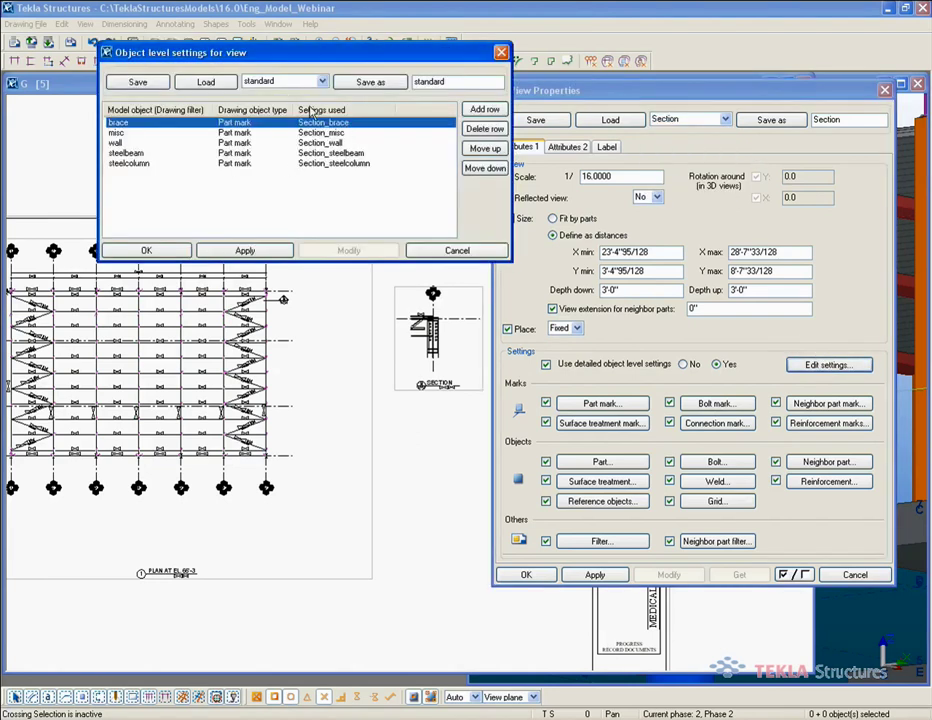
click(476, 252)
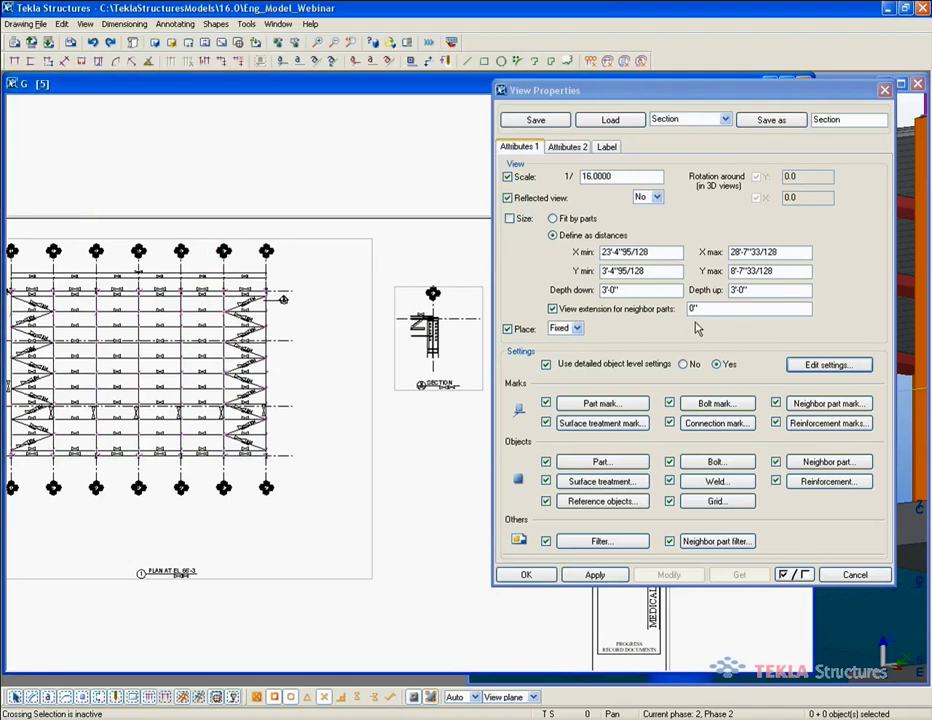